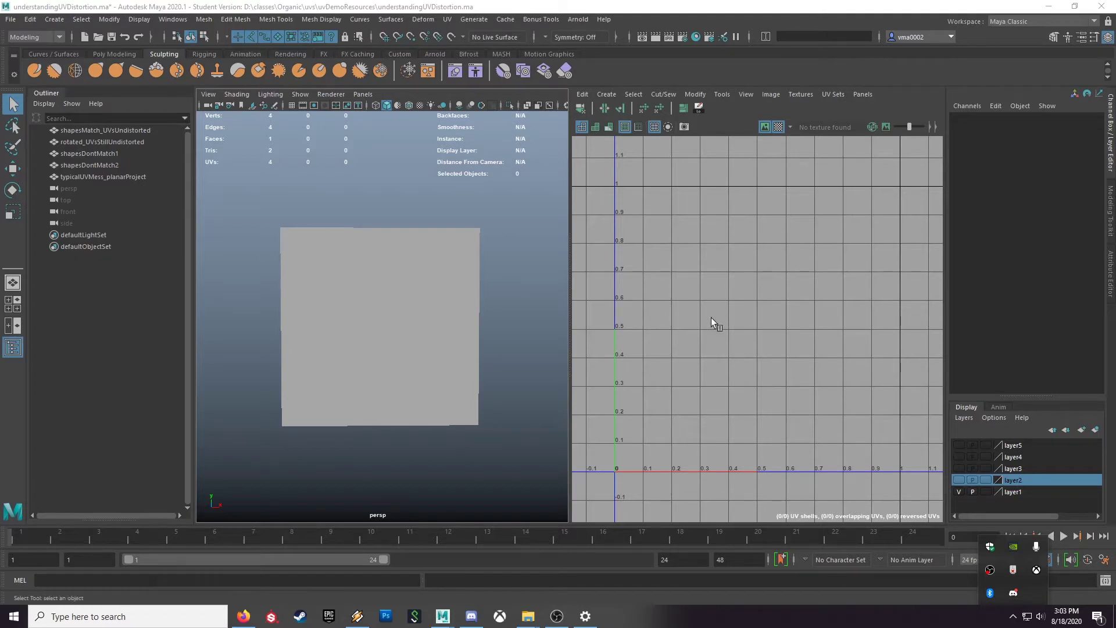
# Arrange the workspace with the Persp/UV Editor saved layout.
pyautogui.click(362, 94)
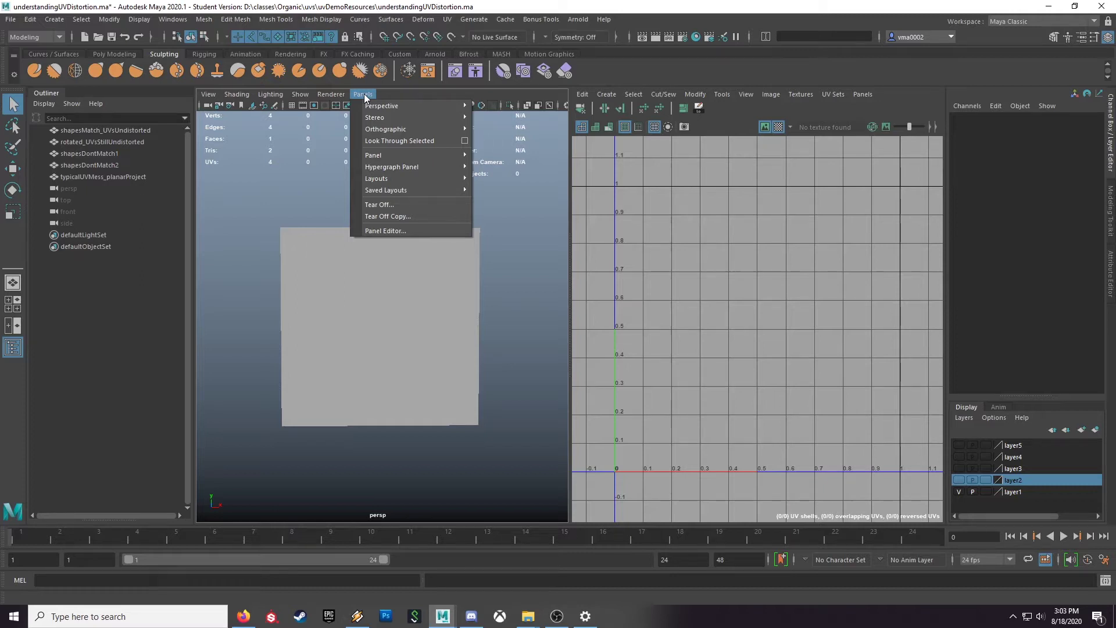
pyautogui.moveTo(406, 192)
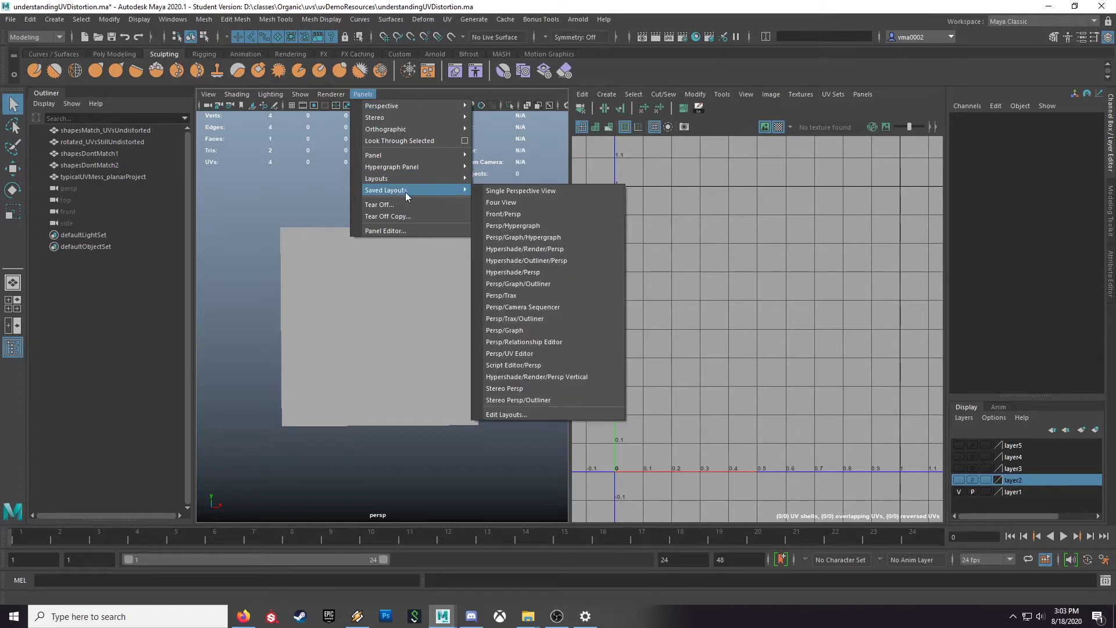
pyautogui.click(524, 356)
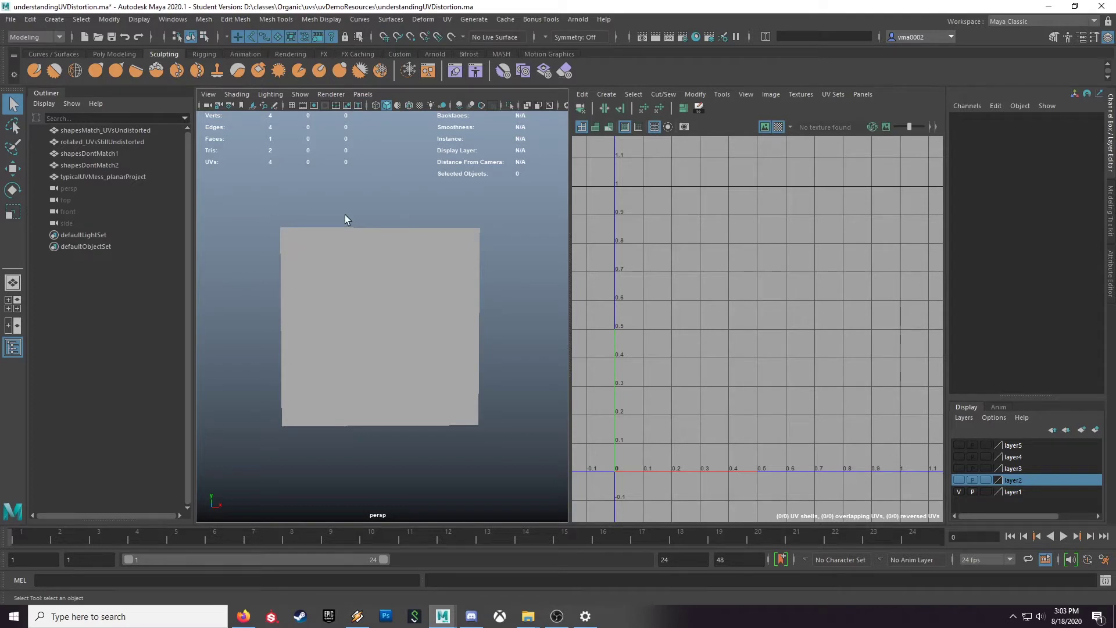
# Try the UV Editor as a separate window, close it, and restore the Persp/UV Editor saved layout.
pyautogui.click(447, 19)
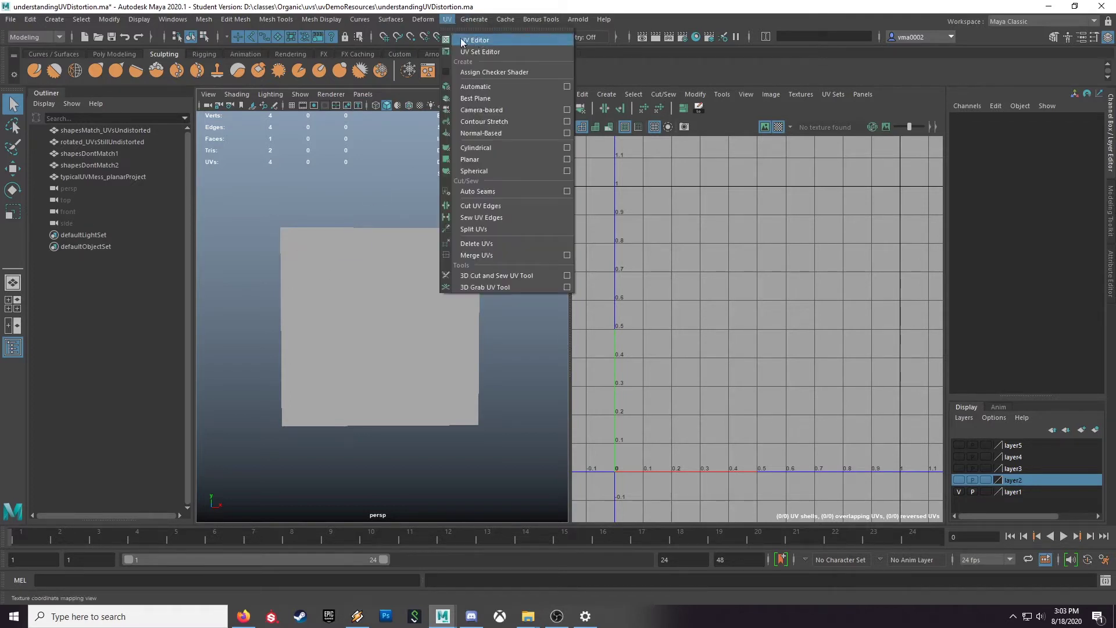
pyautogui.click(478, 40)
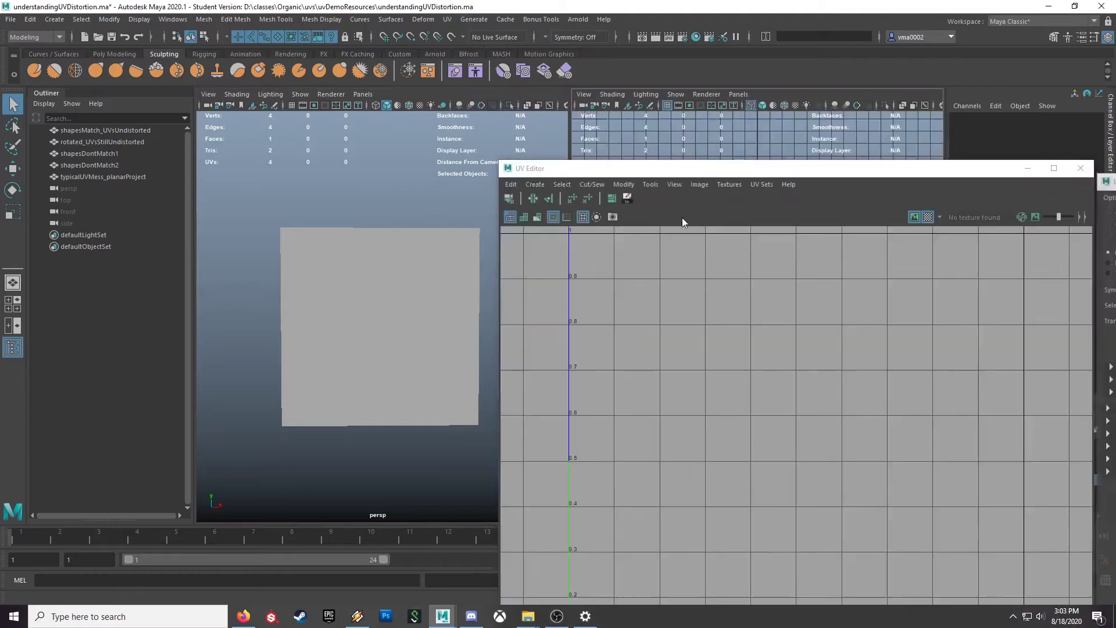
pyautogui.moveTo(707, 173); pyautogui.dragTo(406, 154)
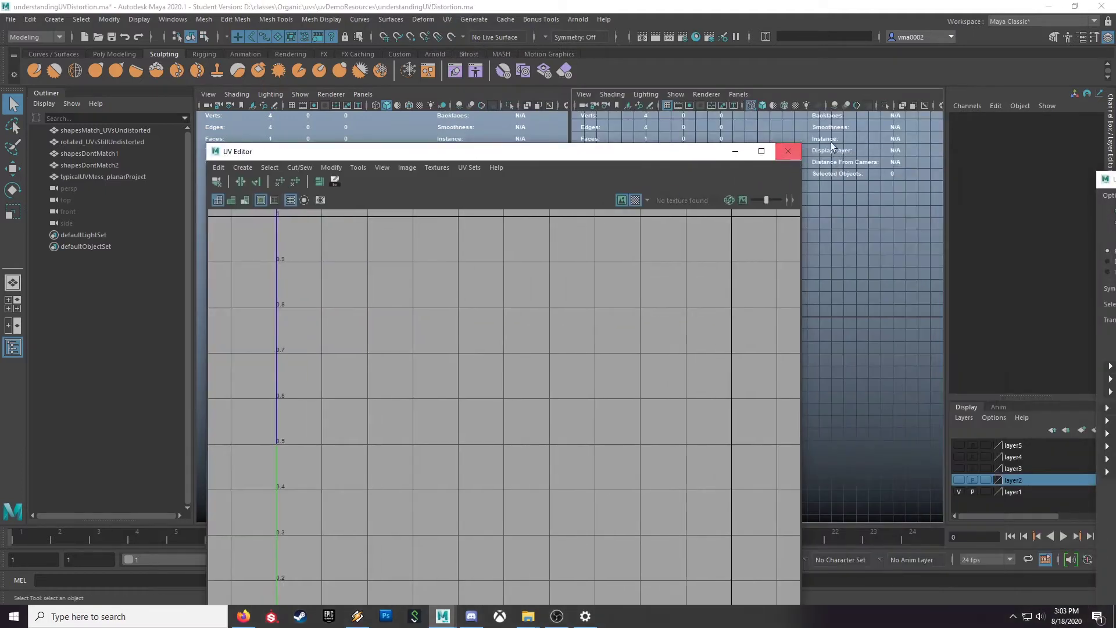
pyautogui.click(788, 151)
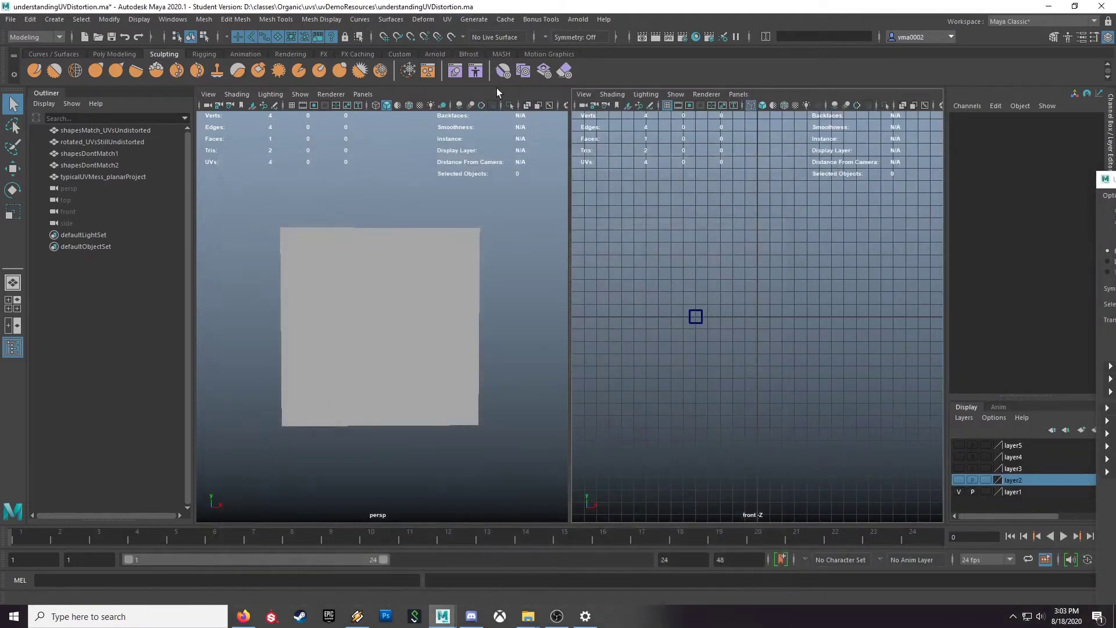
pyautogui.click(367, 96)
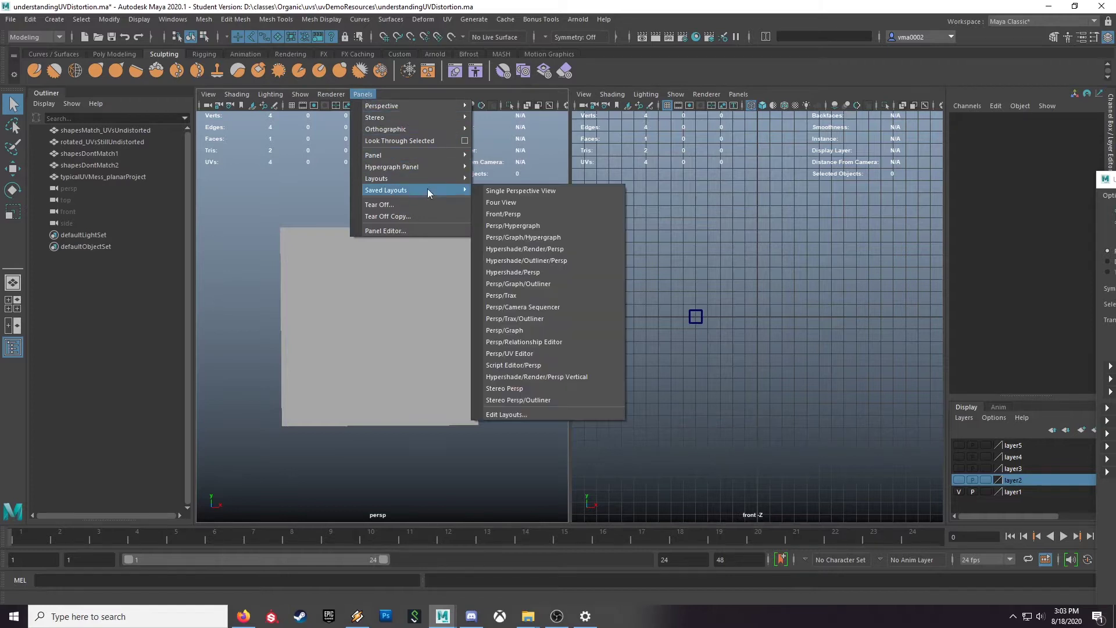
pyautogui.click(539, 353)
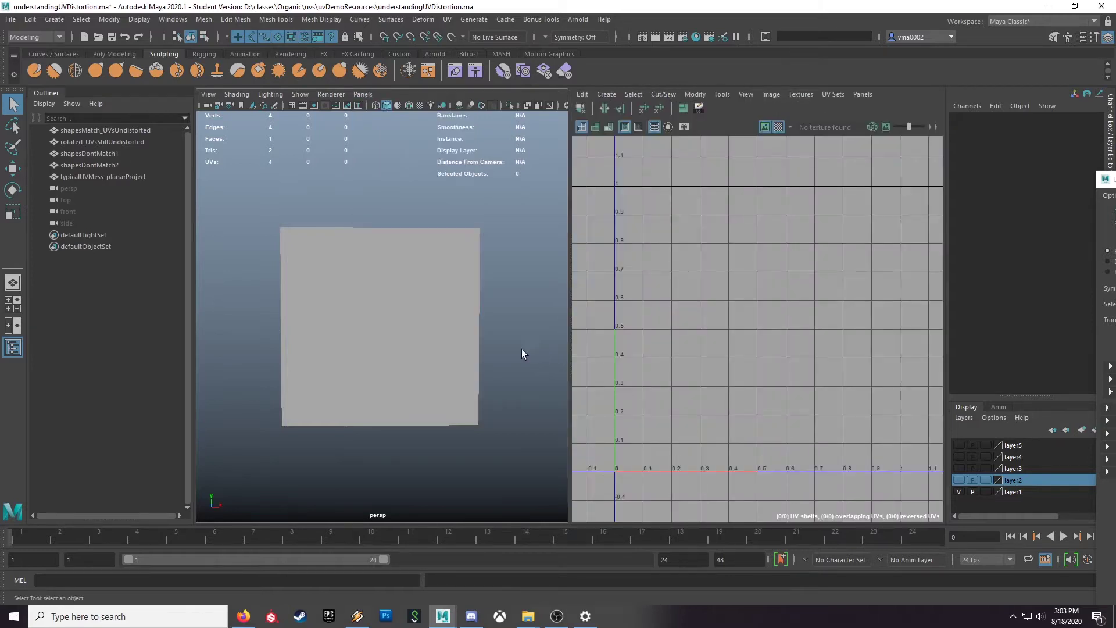
# Select the square plane and its display layer layer1, and compare the plane's checker texture with its UV shell.
pyautogui.click(379, 326)
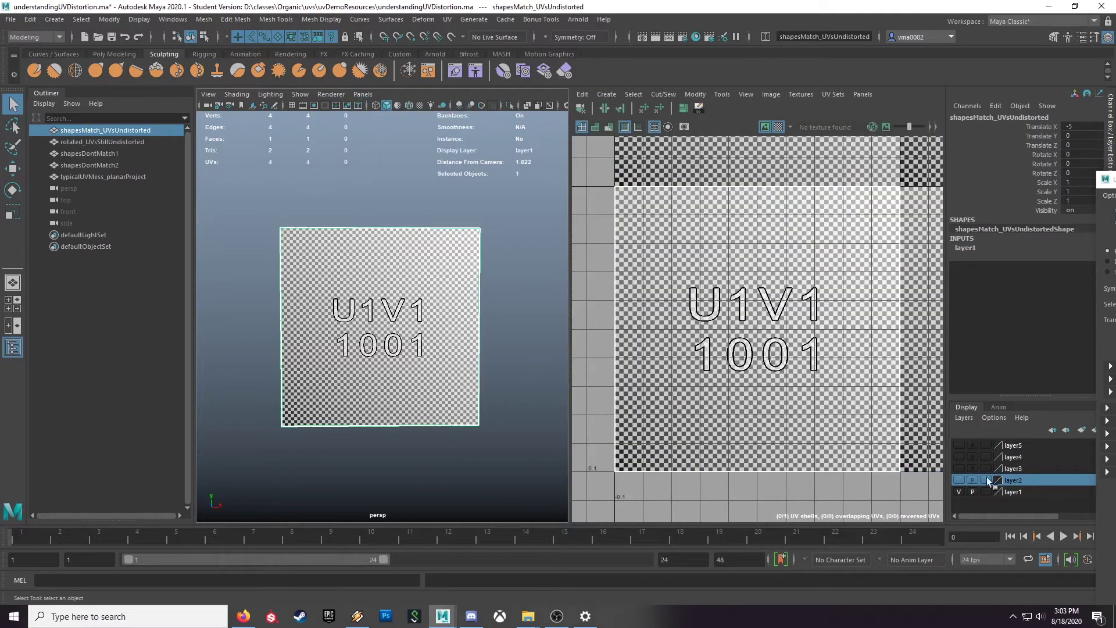
pyautogui.click(1015, 492)
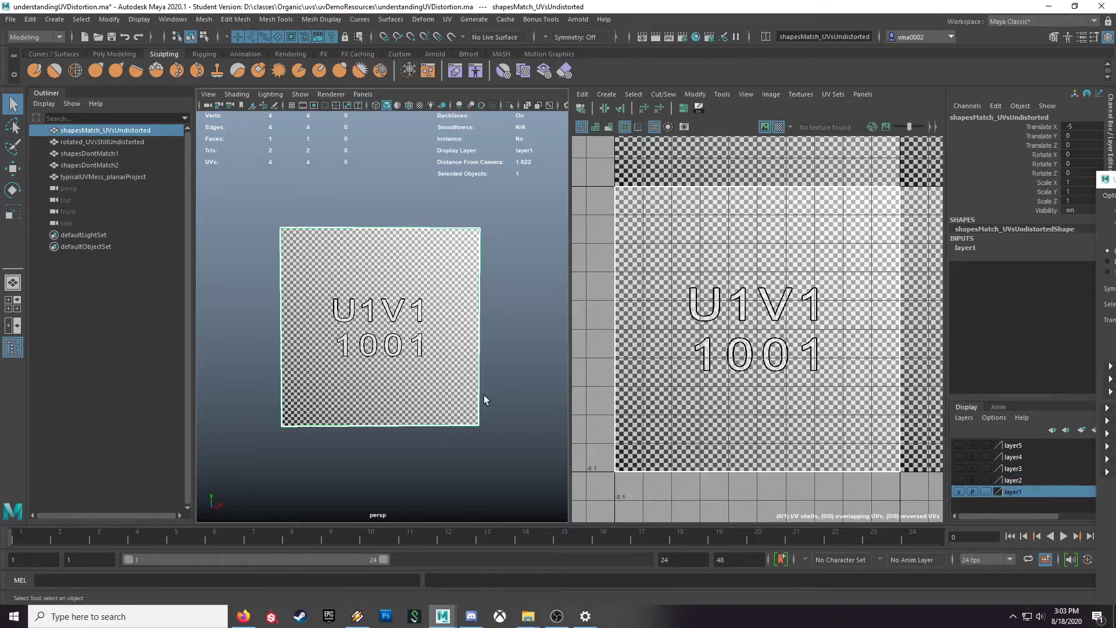
pyautogui.keyDown('alt'); pyautogui.moveTo(521, 380); pyautogui.dragTo(505, 401, button='right'); pyautogui.keyUp('alt')
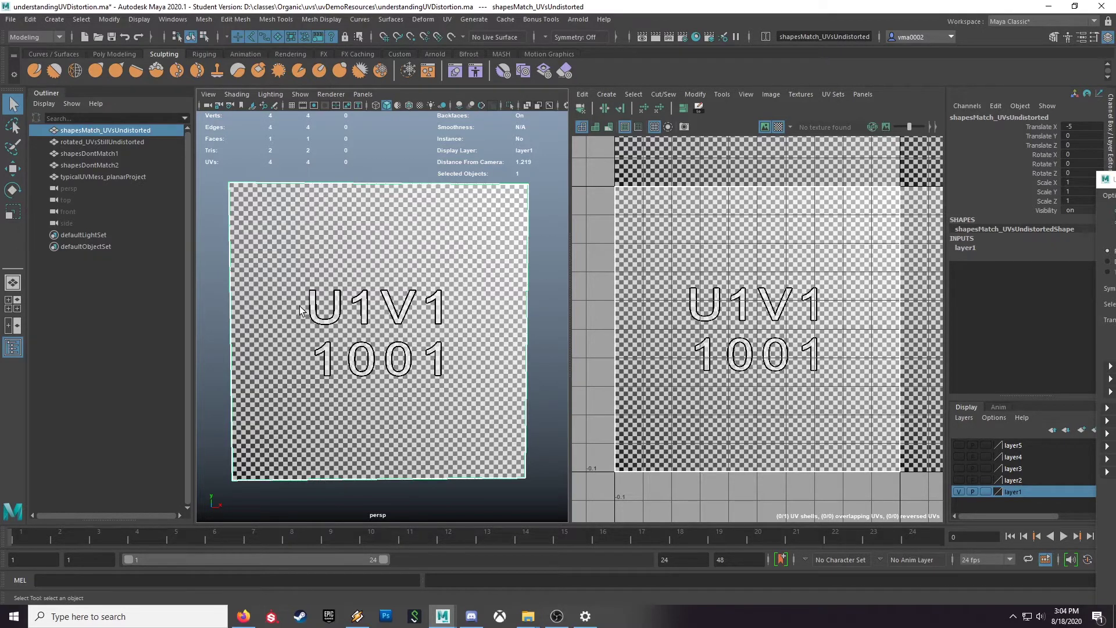
pyautogui.keyDown('alt'); pyautogui.moveTo(263, 276); pyautogui.dragTo(413, 357, button='right'); pyautogui.keyUp('alt')
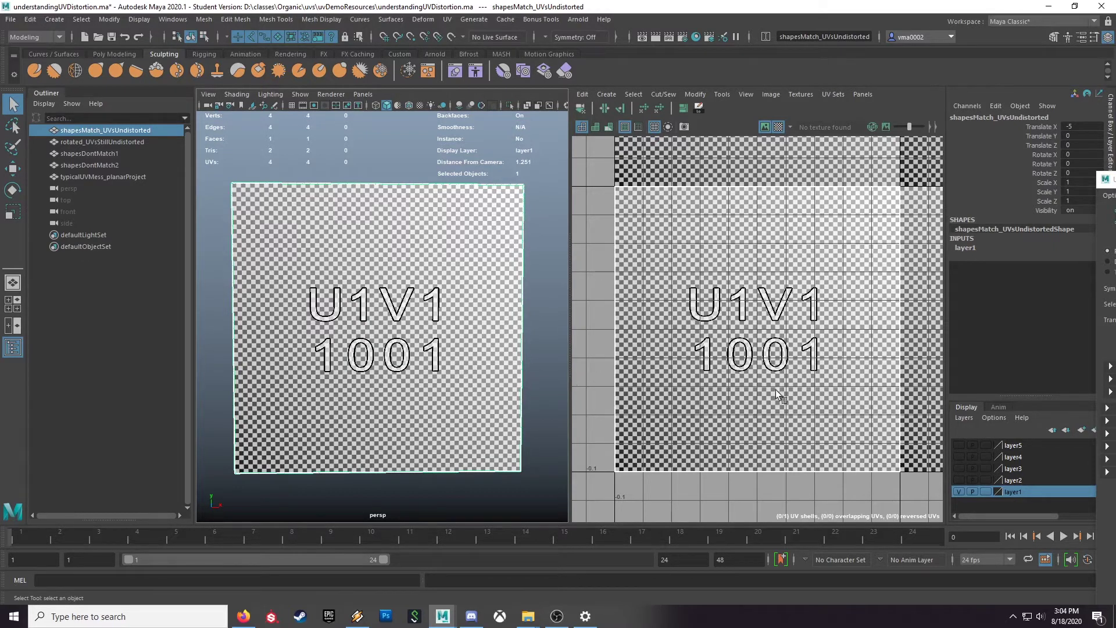
pyautogui.scroll(-5, 776, 390)
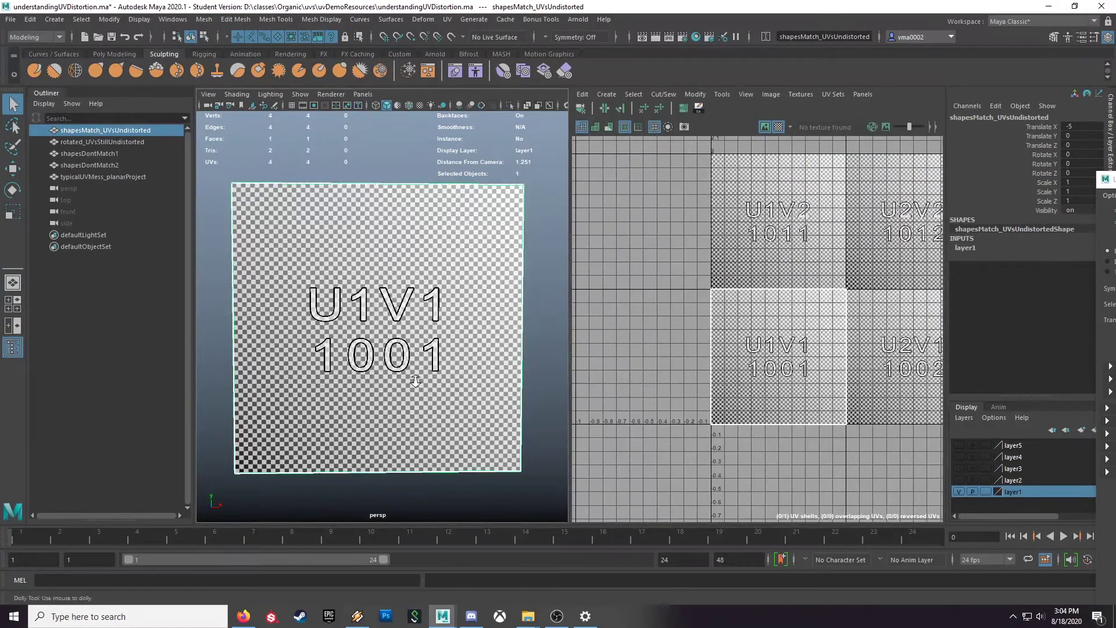
pyautogui.scroll(-3, 371, 372)
# Make layer2 visible and bring both the square and the diamond planes into view.
pyautogui.click(959, 480)
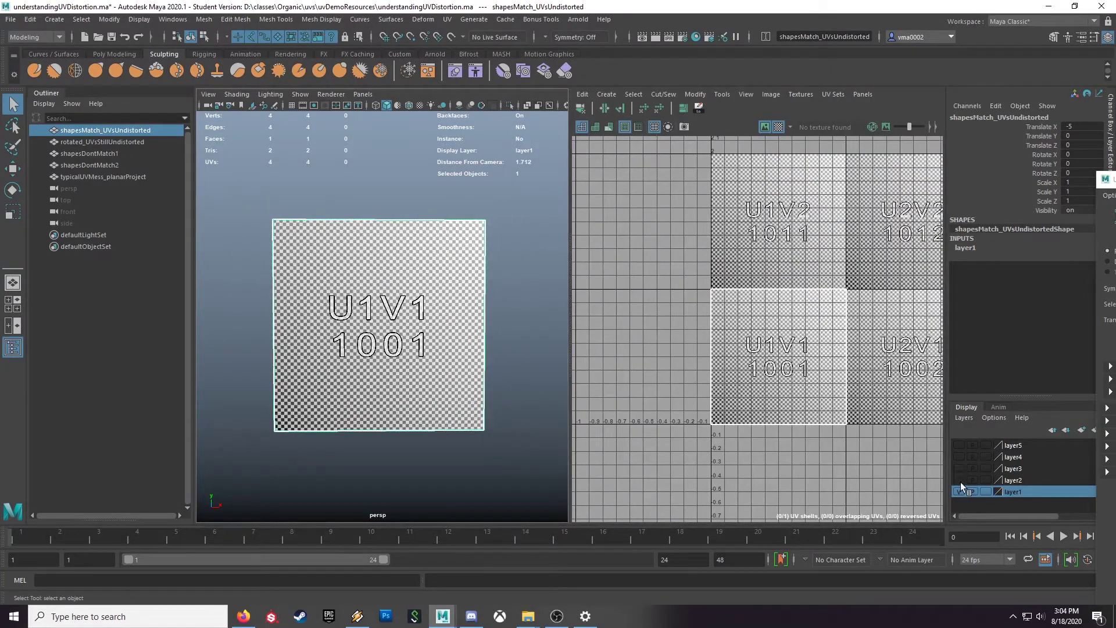
pyautogui.scroll(-3, 374, 418)
pyautogui.press('a')
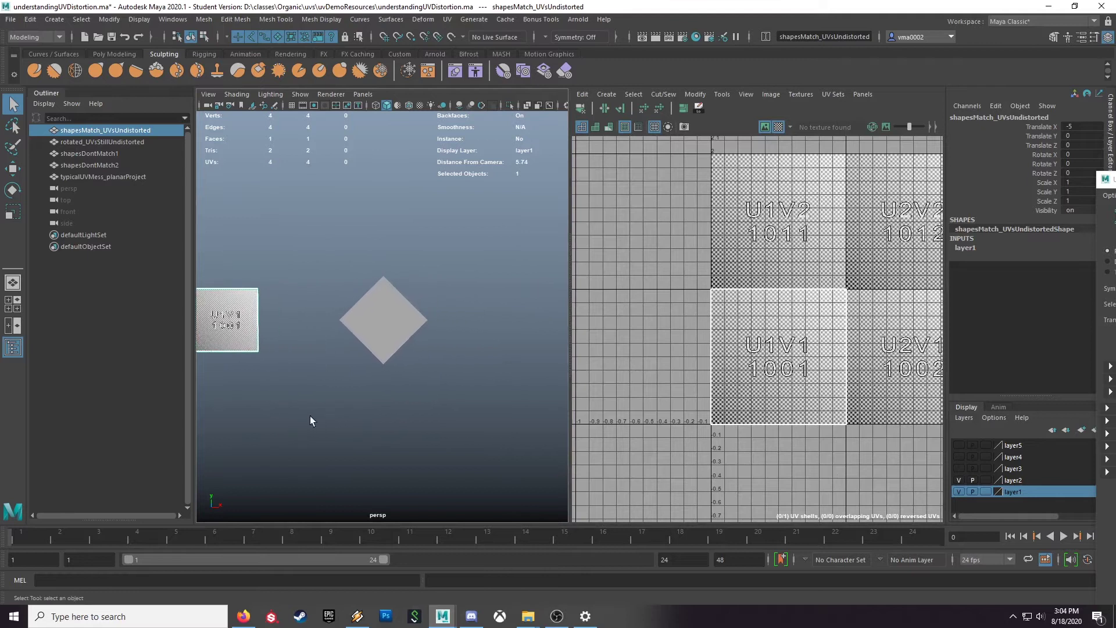
pyautogui.keyDown('alt'); pyautogui.moveTo(305, 393); pyautogui.dragTo(304, 337, button='middle'); pyautogui.keyUp('alt')
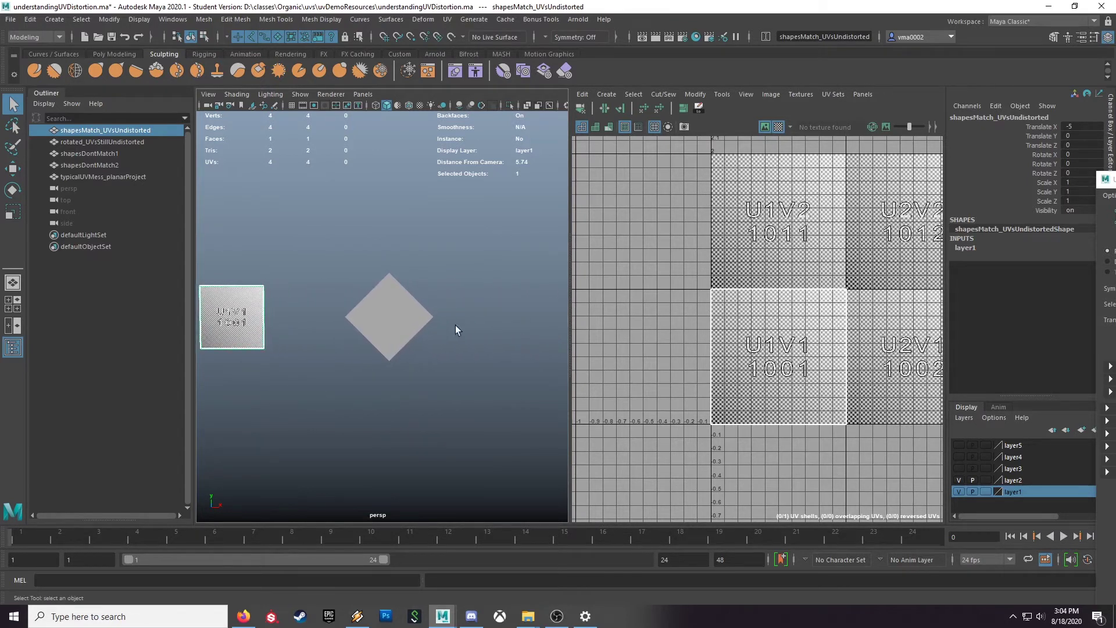
# Select the diamond plane rotated_UVsStillUndistorted and compare its checker texture up close with its UV shell.
pyautogui.click(393, 324)
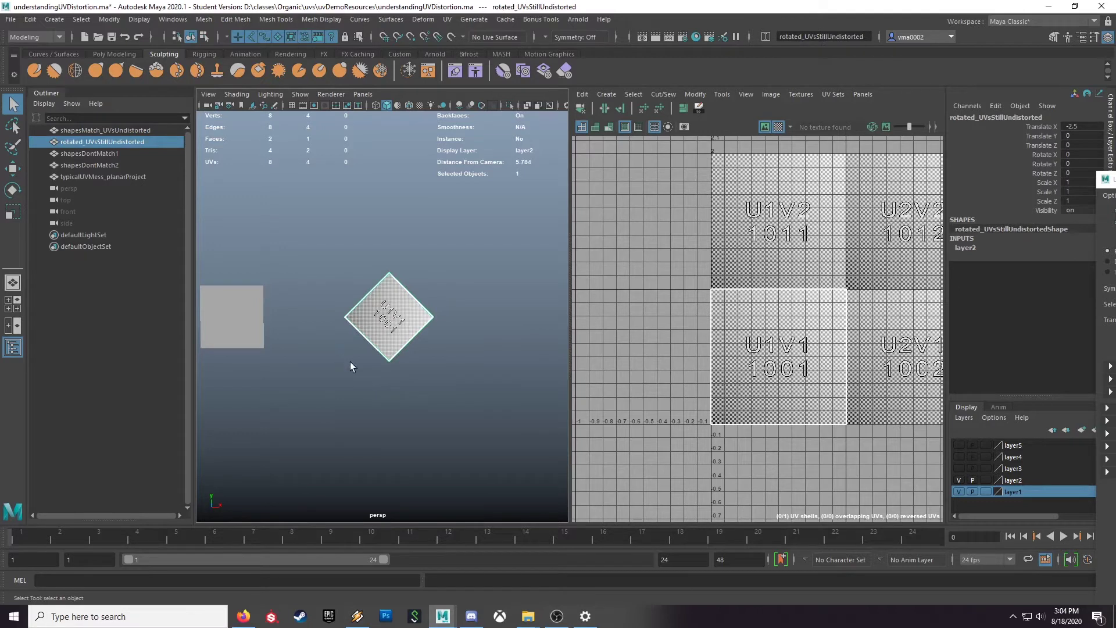
pyautogui.click(426, 373)
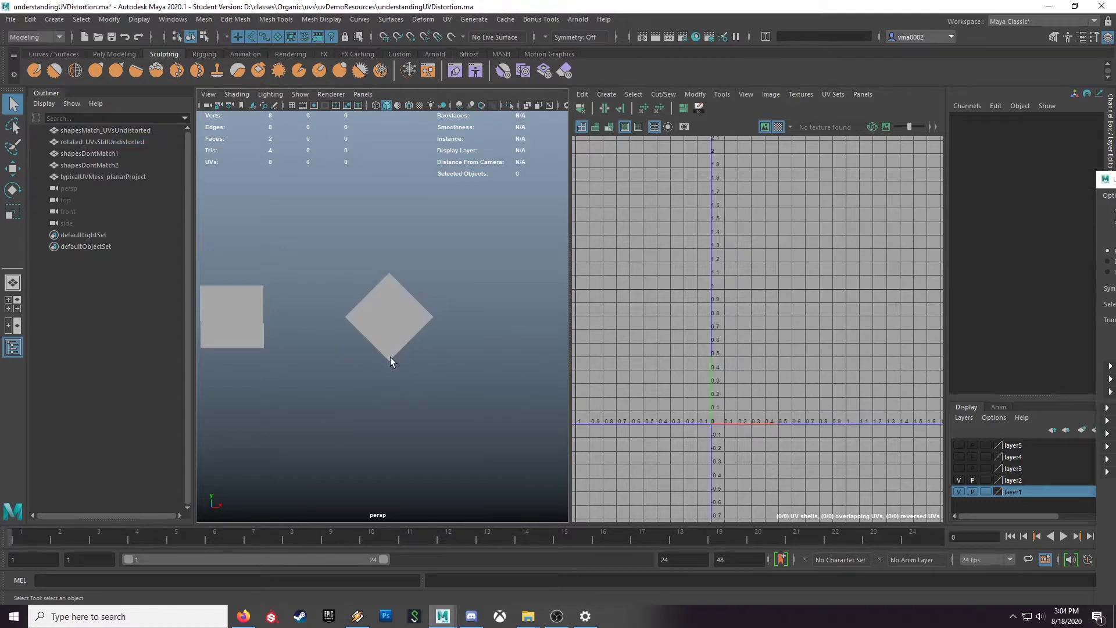
pyautogui.click(383, 324)
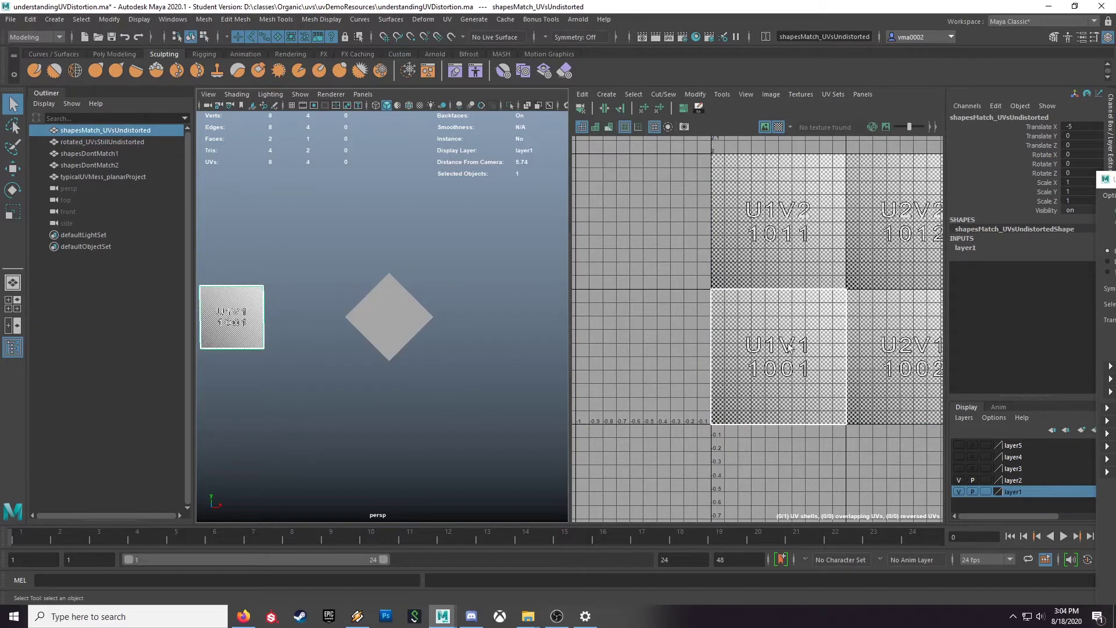
pyautogui.press('f')
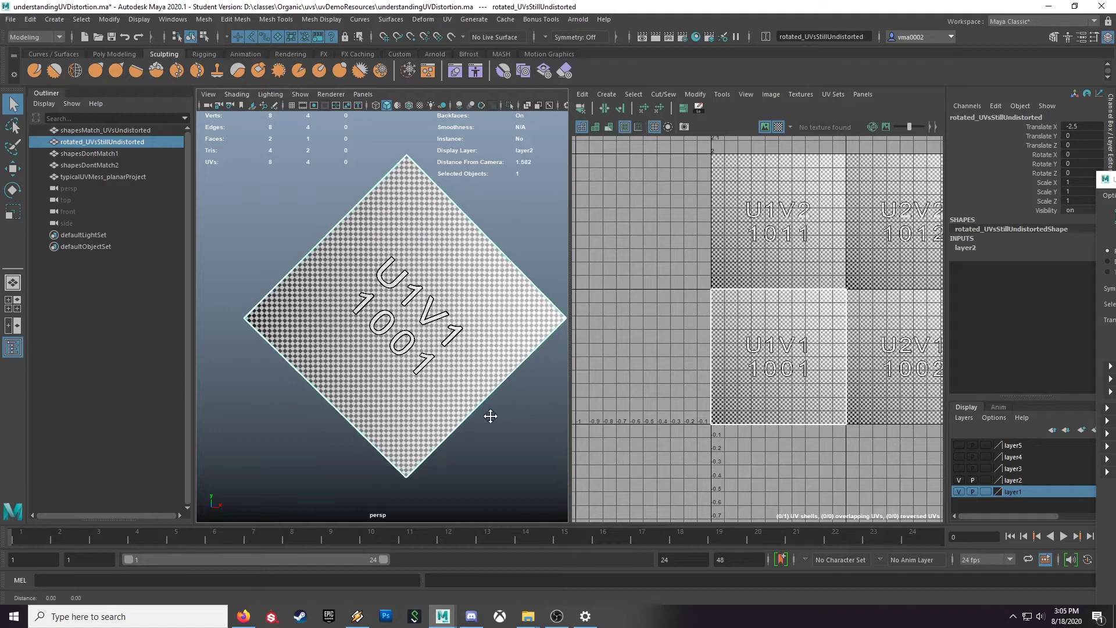
pyautogui.scroll(2, 706, 418)
pyautogui.keyDown('alt'); pyautogui.moveTo(874, 415); pyautogui.dragTo(829, 450, button='middle'); pyautogui.keyUp('alt')
pyautogui.scroll(1, 413, 415)
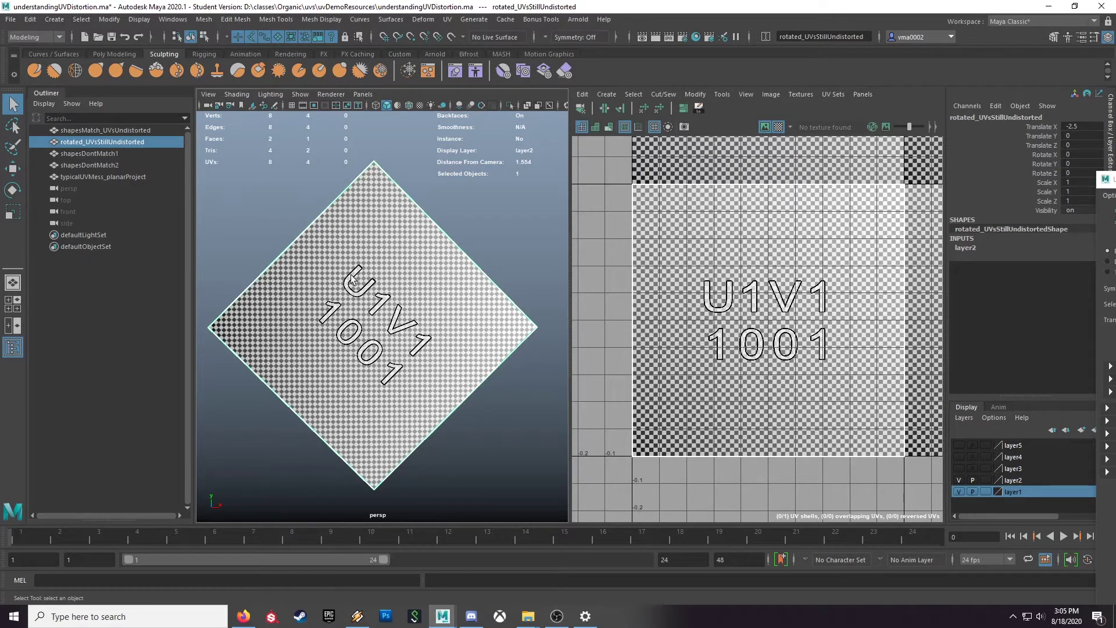
# Try rotating all of the diamond plane's UVs by about -46 degrees, and undo the rotation.
pyautogui.moveTo(689, 238); pyautogui.dragTo(610, 150, button='right')
pyautogui.moveTo(609, 150); pyautogui.dragTo(941, 475)
pyautogui.press('e')
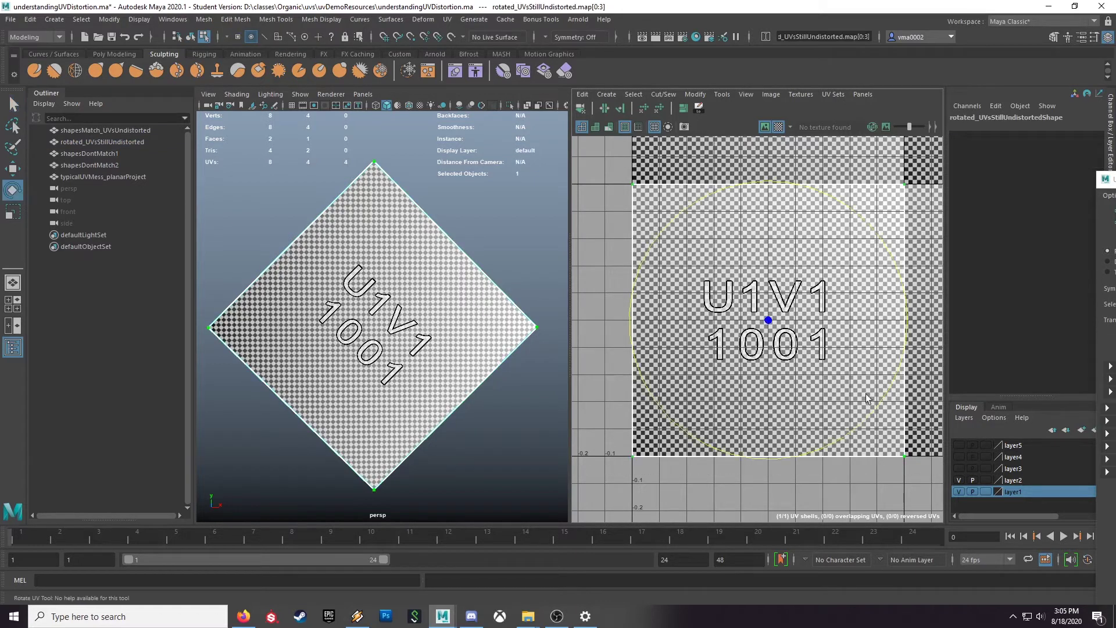
pyautogui.moveTo(860, 420); pyautogui.dragTo(761, 446)
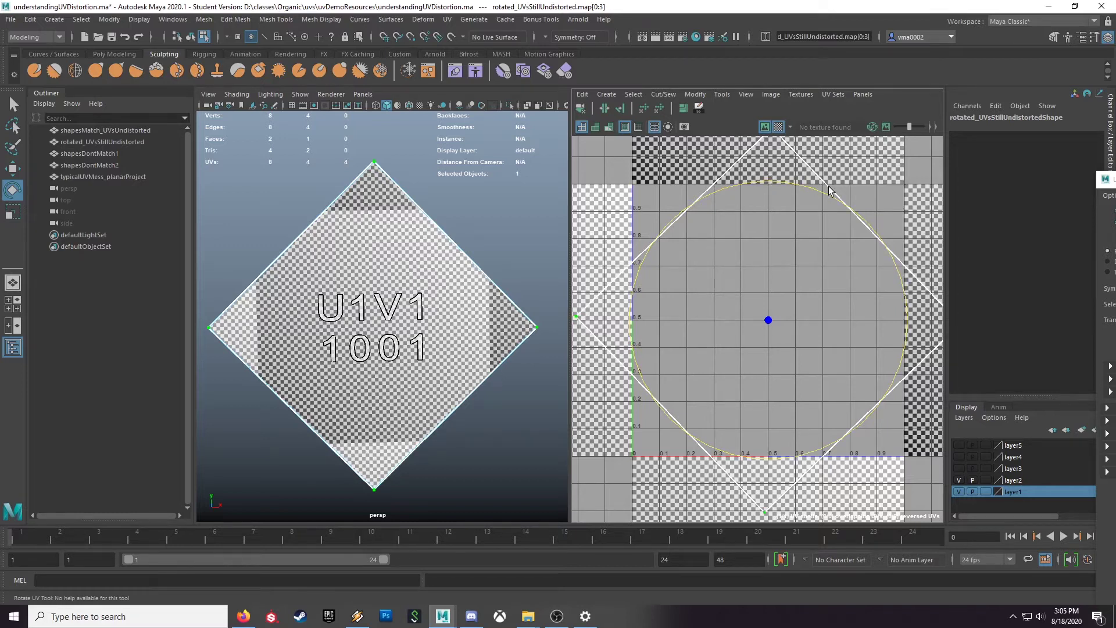
pyautogui.hotkey('ctrl', 'z')
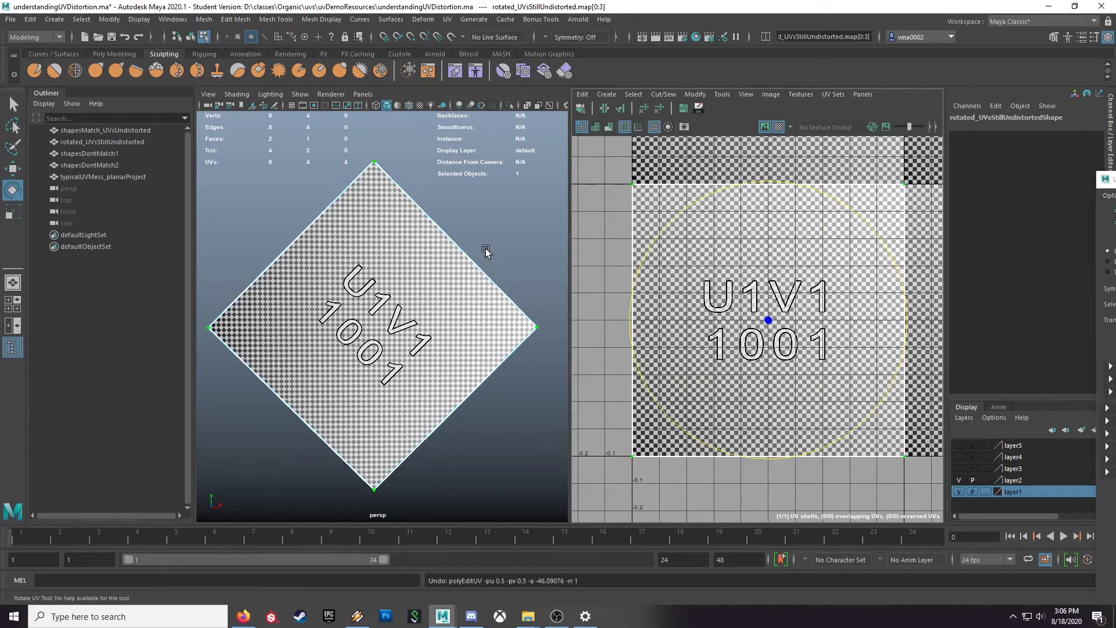
# Return to object mode, make layer3 visible, and select the tall rectangular plane shapesDontMatch1.
pyautogui.press('F8')
pyautogui.scroll(-5, 512, 320)
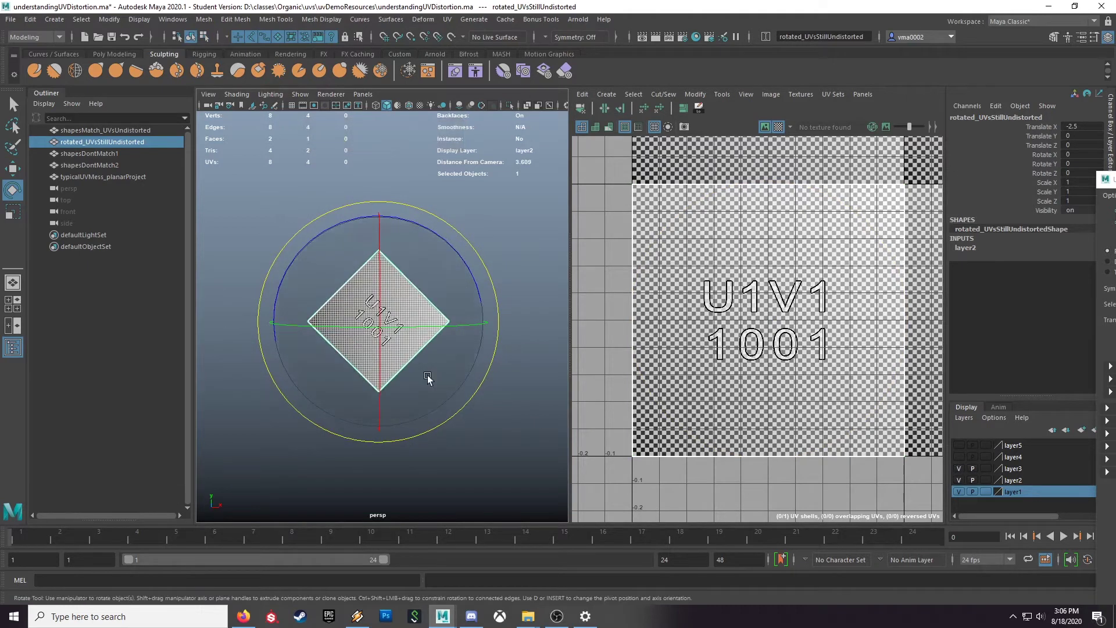
pyautogui.scroll(-3, 470, 399)
pyautogui.keyDown('alt'); pyautogui.moveTo(470, 399); pyautogui.dragTo(339, 379, button='middle'); pyautogui.keyUp('alt')
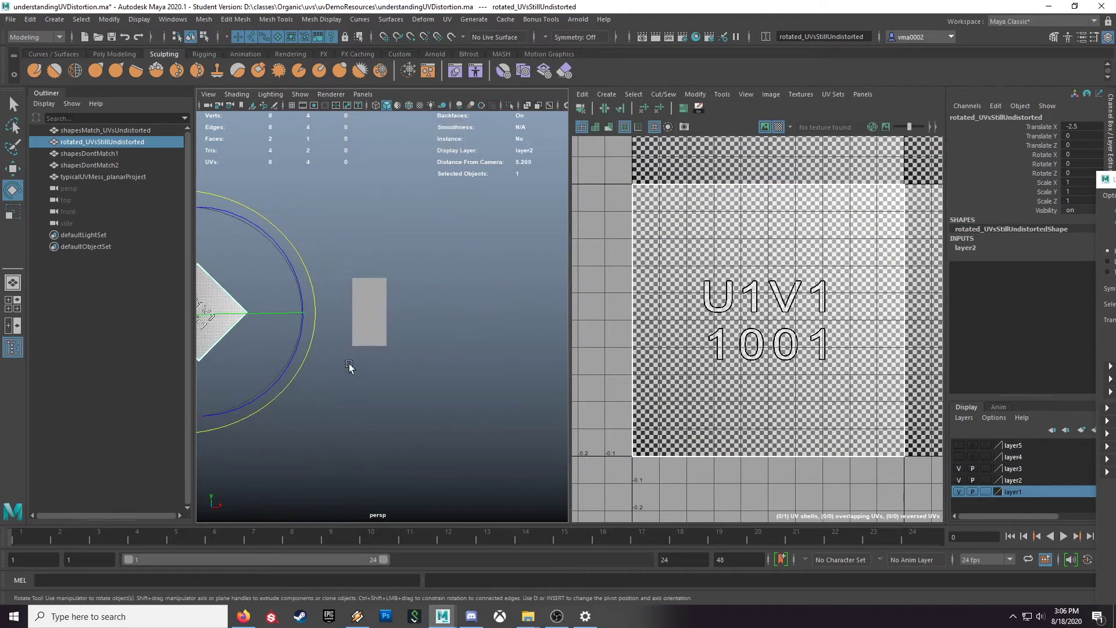
pyautogui.click(361, 323)
pyautogui.scroll(6, 406, 363)
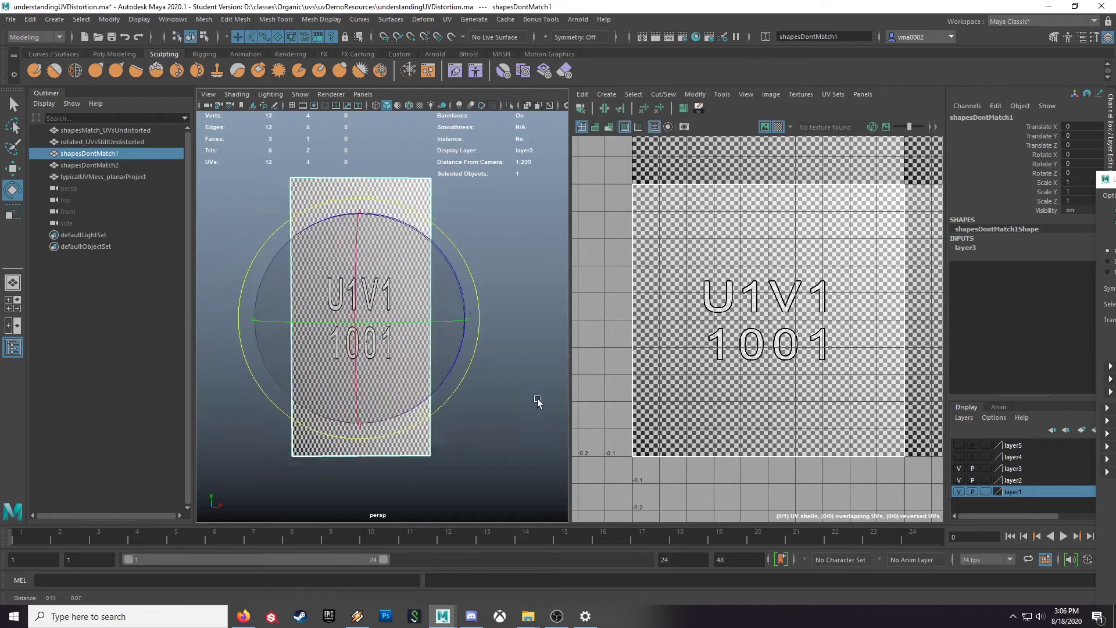
pyautogui.keyDown('alt'); pyautogui.moveTo(547, 400); pyautogui.dragTo(551, 400, button='middle'); pyautogui.keyUp('alt')
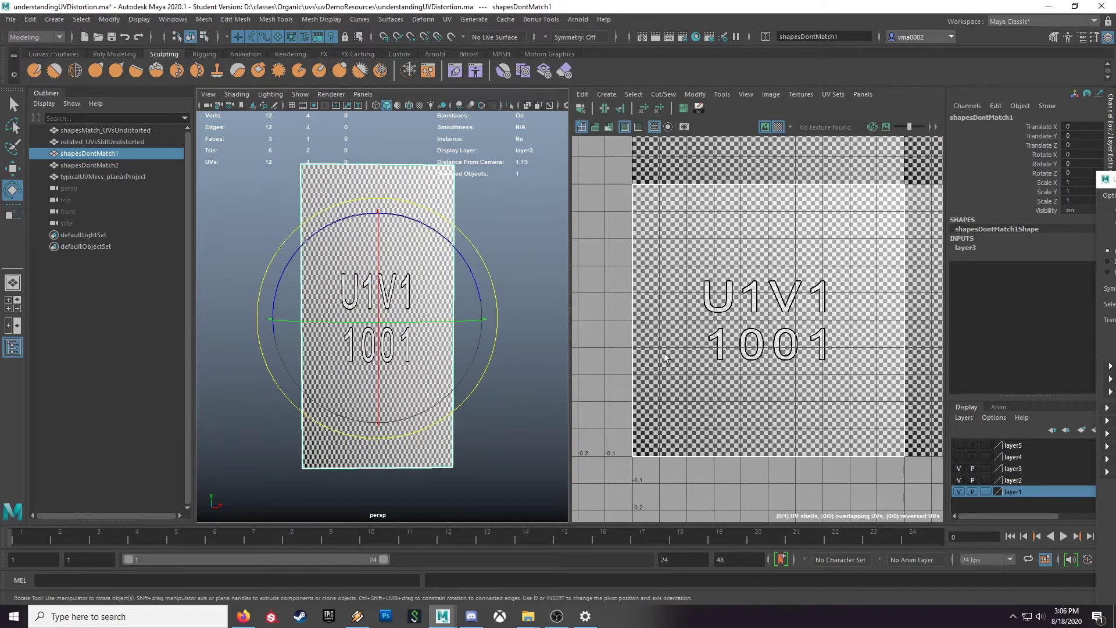
# Examine the proportions of the checker squares and UV label on the tall rectangle against its UV shell.
pyautogui.click(515, 354)
pyautogui.click(376, 323)
pyautogui.keyDown('alt'); pyautogui.moveTo(376, 323); pyautogui.dragTo(488, 305, button='right'); pyautogui.keyUp('alt')
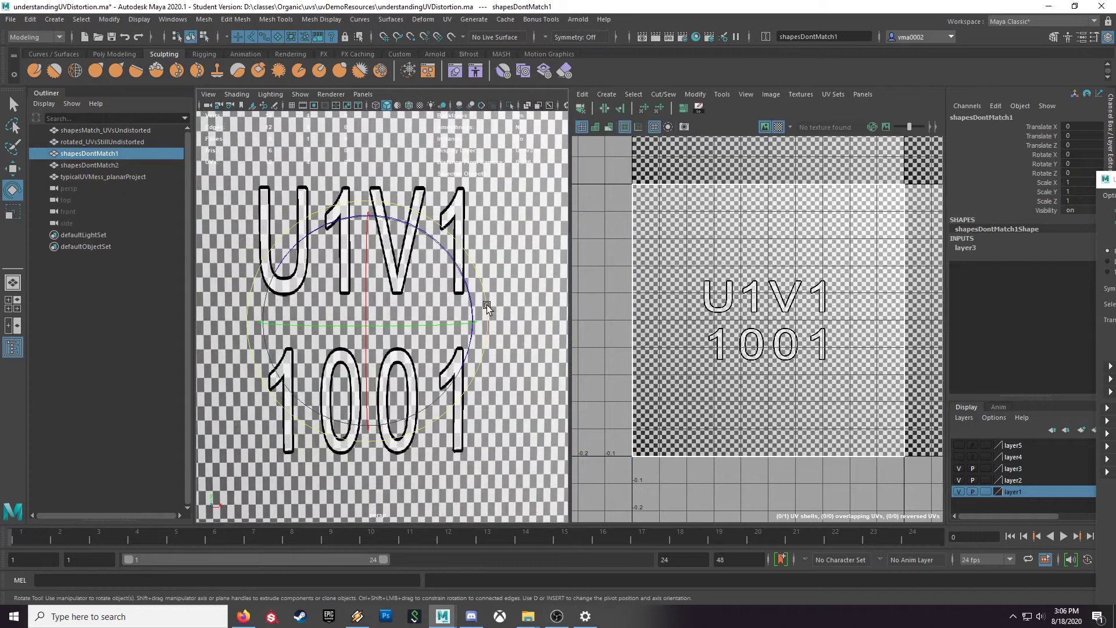
pyautogui.press('q')
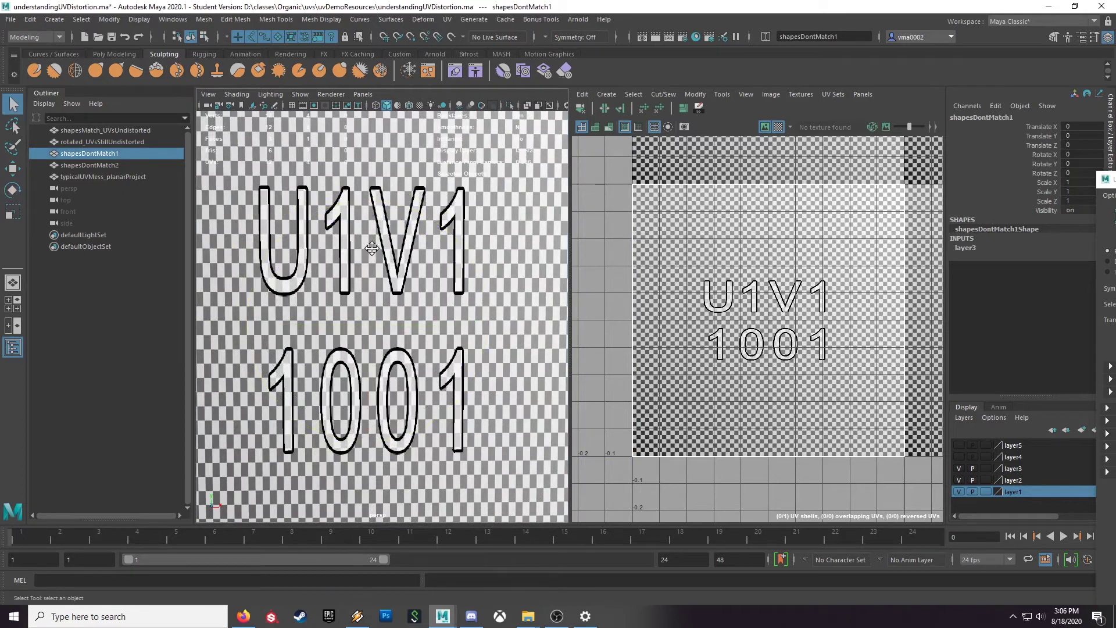
pyautogui.keyDown('alt'); pyautogui.moveTo(372, 249); pyautogui.dragTo(400, 488, button='middle'); pyautogui.keyUp('alt')
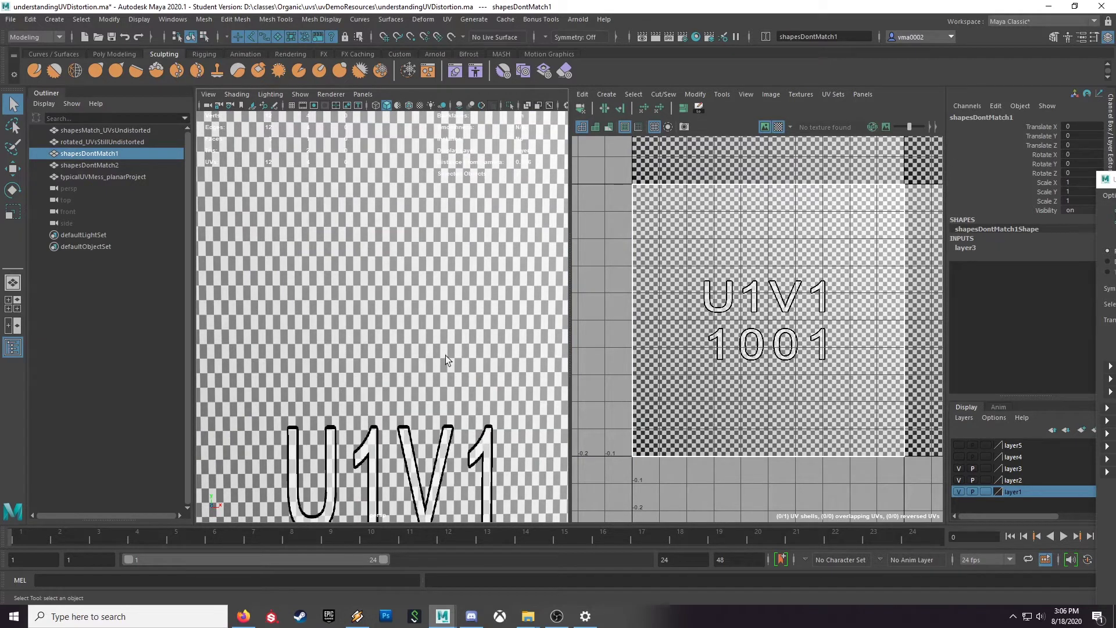
pyautogui.press('f')
pyautogui.keyDown('alt'); pyautogui.moveTo(349, 329); pyautogui.dragTo(388, 327, button='right'); pyautogui.keyUp('alt')
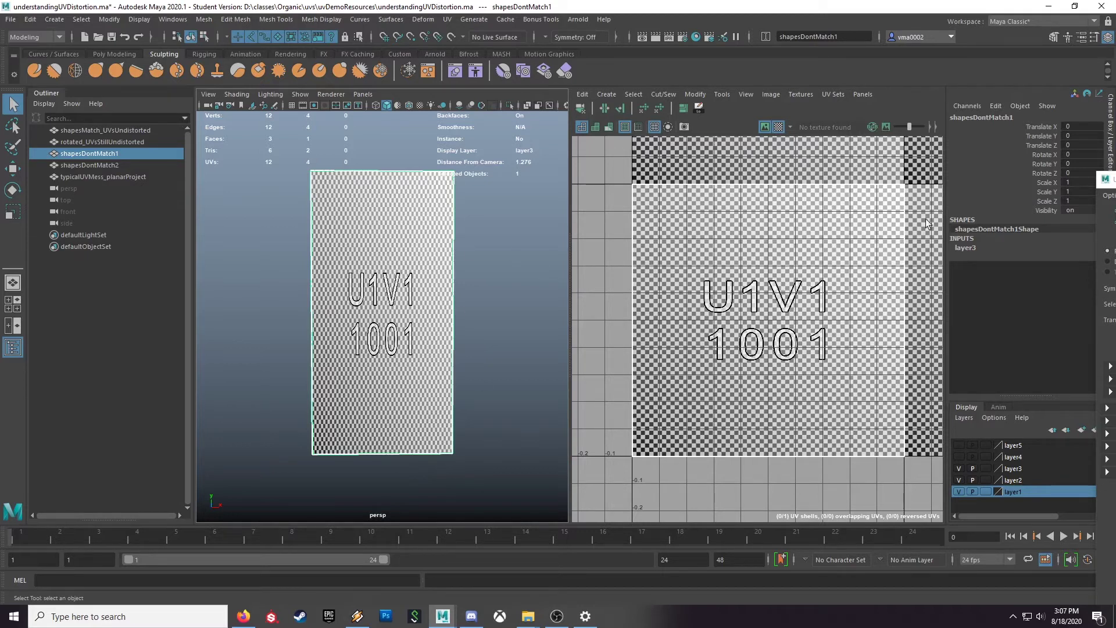
# Try narrowing the tall rectangle's UV shell by moving its two right-edge UVs inward to about U 0.5.
pyautogui.click(791, 213)
pyautogui.moveTo(896, 459); pyautogui.dragTo(934, 490)
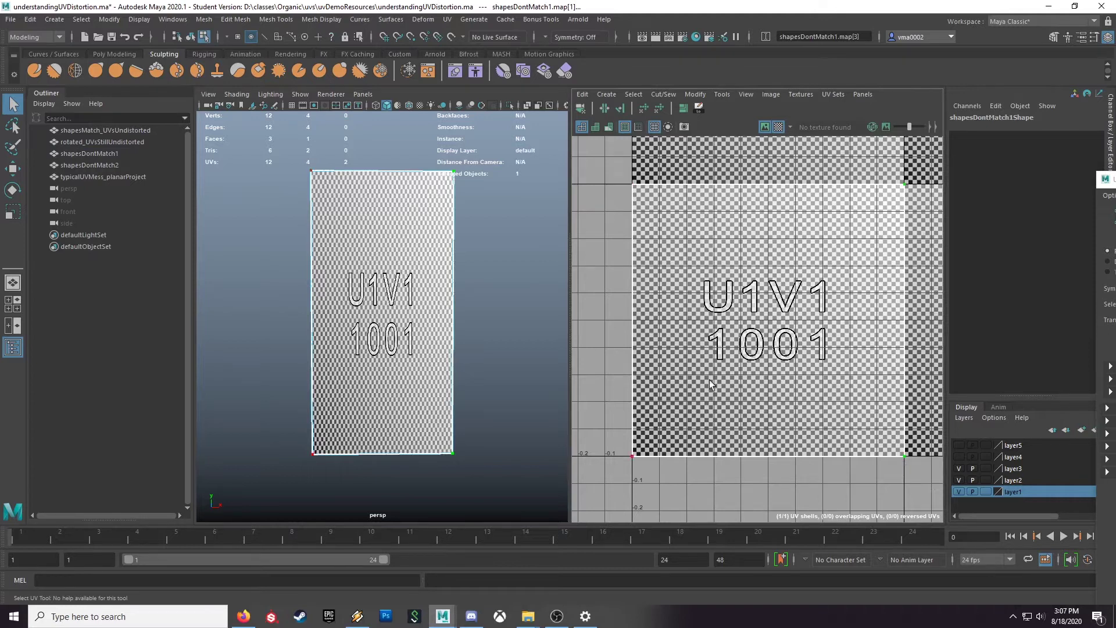
pyautogui.press('w')
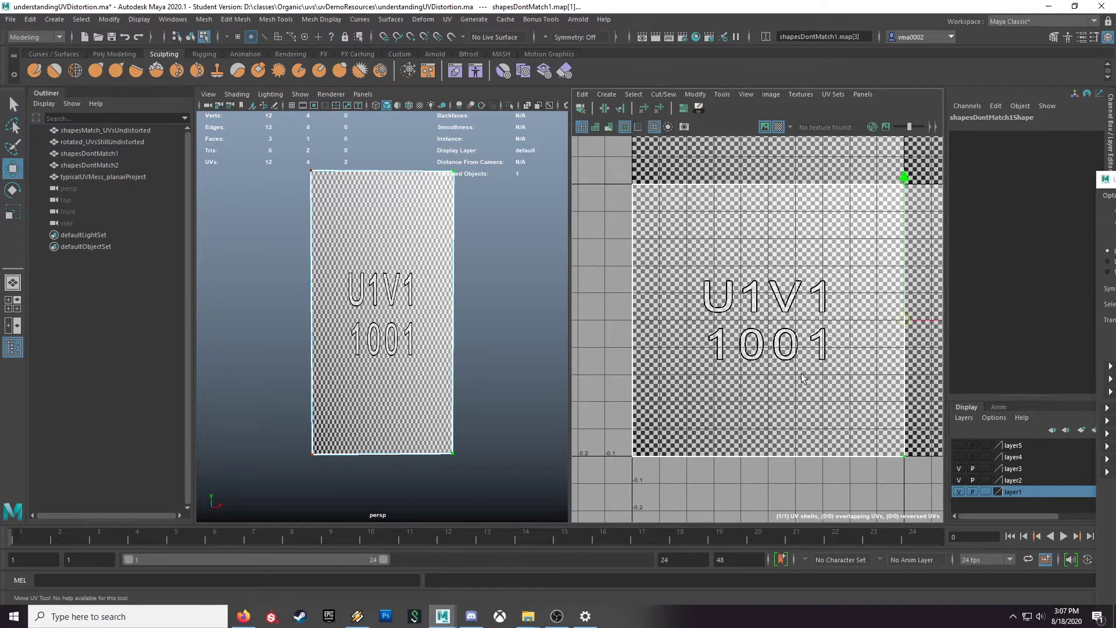
pyautogui.scroll(-1, 888, 365)
pyautogui.keyDown('alt'); pyautogui.moveTo(837, 355); pyautogui.dragTo(786, 360, button='middle'); pyautogui.keyUp('alt')
pyautogui.moveTo(883, 321); pyautogui.dragTo(769, 317)
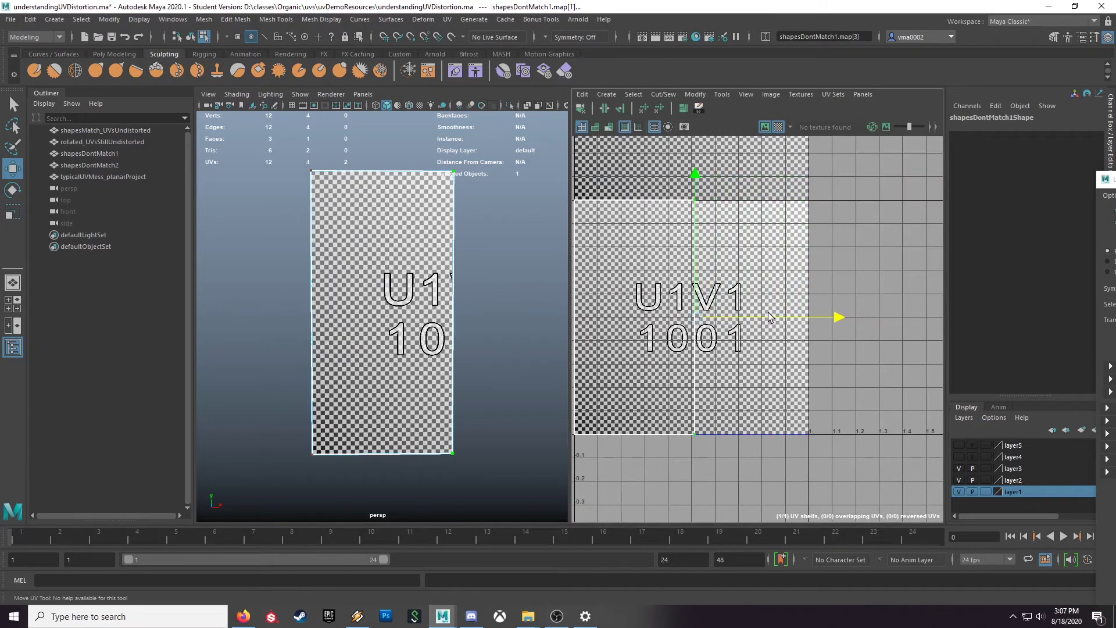
# Adjust the right-edge UVs horizontally while comparing the checker squares up close, and undo the UV moves.
pyautogui.keyDown('alt'); pyautogui.moveTo(357, 253); pyautogui.dragTo(612, 298, button='right'); pyautogui.keyUp('alt')
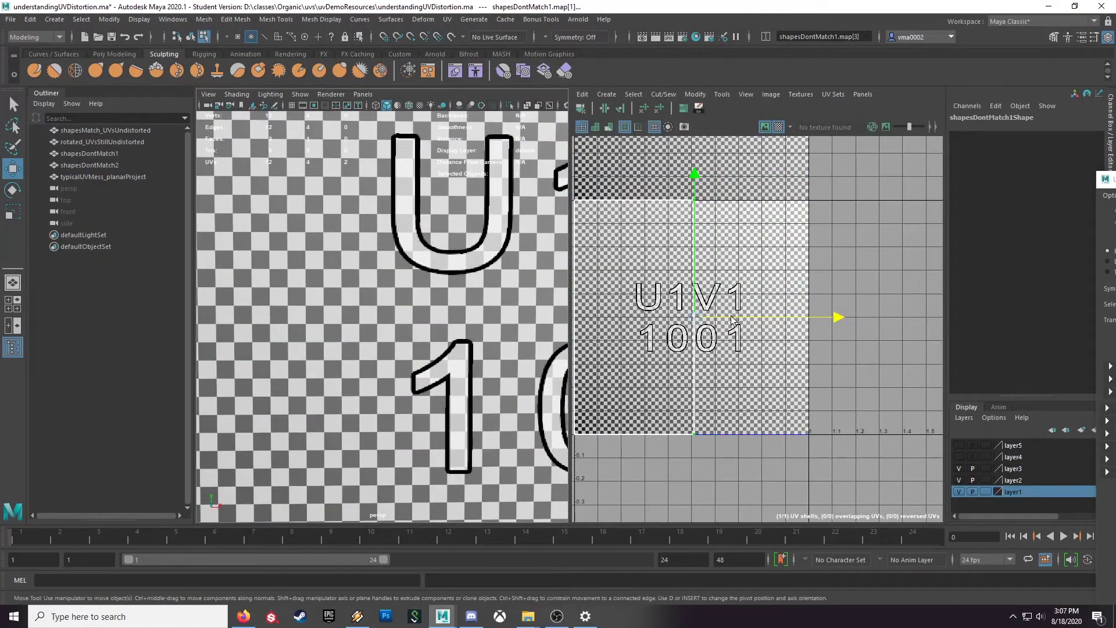
pyautogui.moveTo(734, 321); pyautogui.dragTo(708, 317)
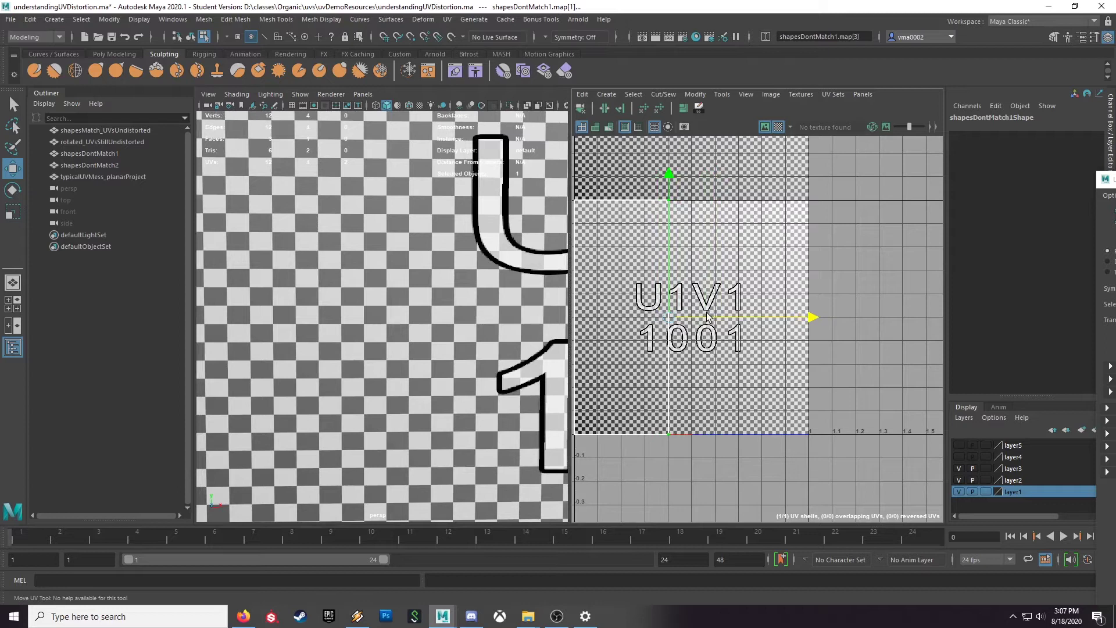
pyautogui.moveTo(708, 317); pyautogui.dragTo(731, 318)
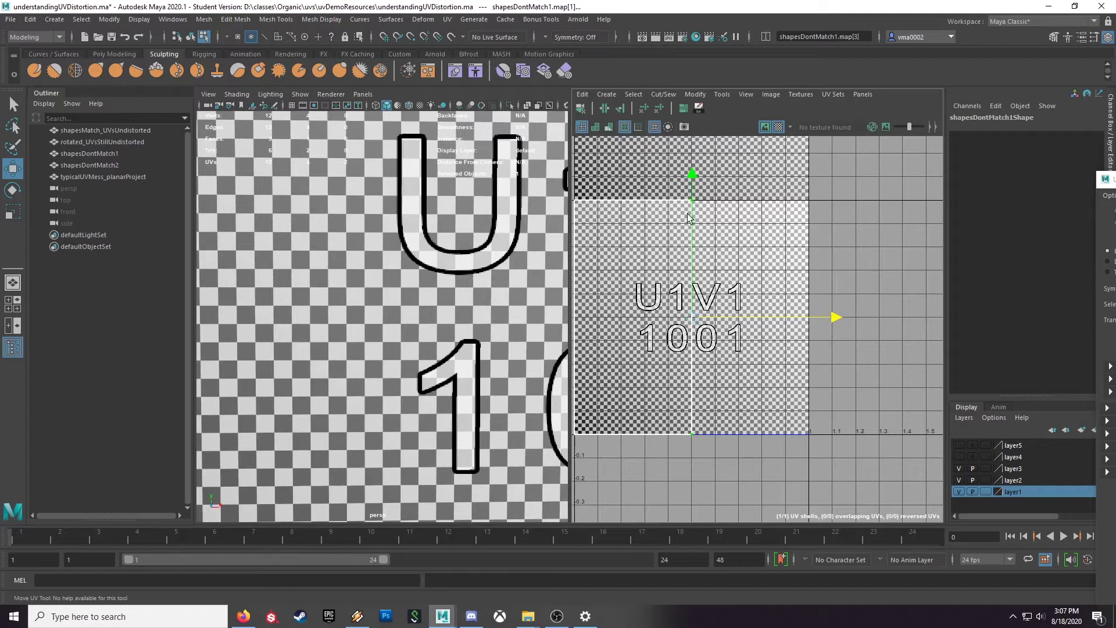
pyautogui.press('f')
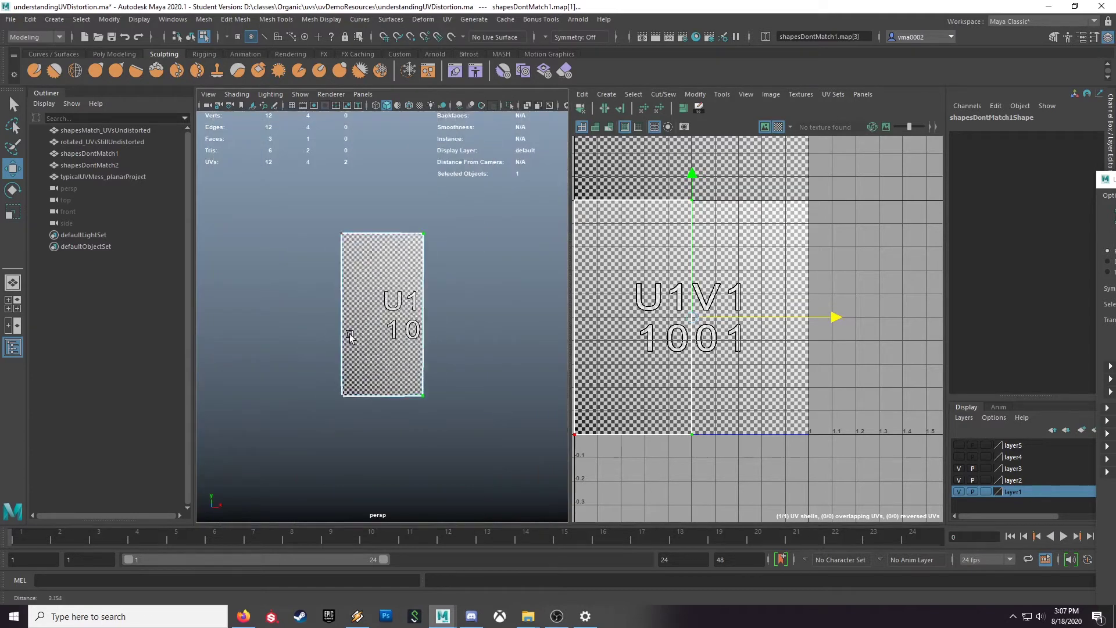
pyautogui.hotkey('ctrl', 'z')
pyautogui.hotkey('ctrl', 'z')
# Scale all of the tall rectangle's UVs horizontally to about half width and check the checker squares up close.
pyautogui.scroll(-4, 800, 362)
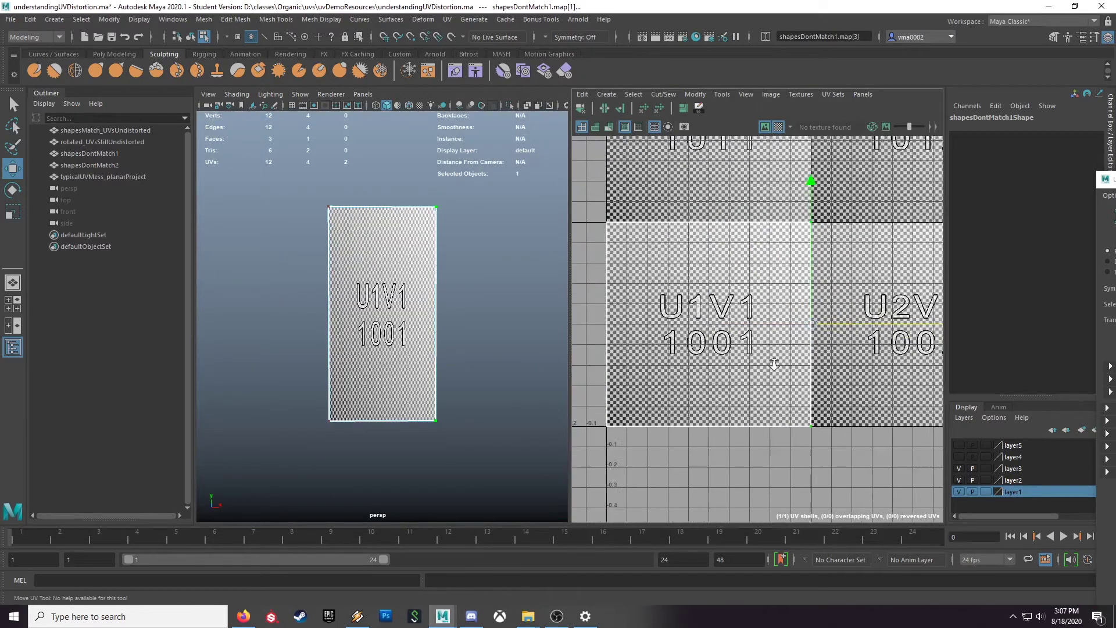
pyautogui.moveTo(889, 480); pyautogui.dragTo(889, 480)
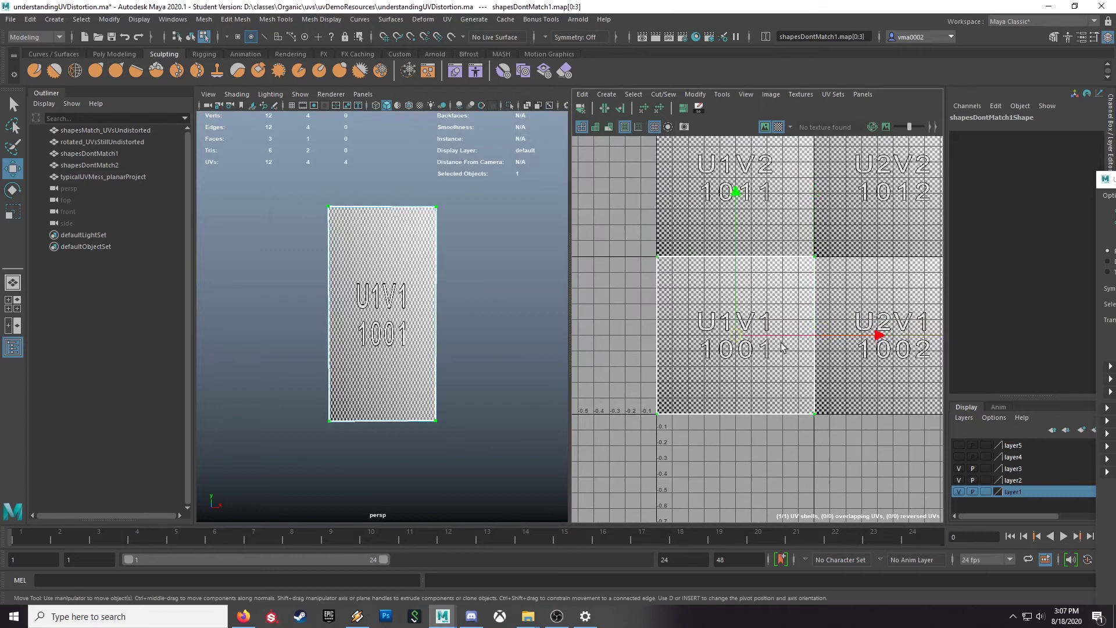
pyautogui.press('r')
pyautogui.moveTo(874, 336); pyautogui.dragTo(803, 339)
pyautogui.scroll(10, 396, 286)
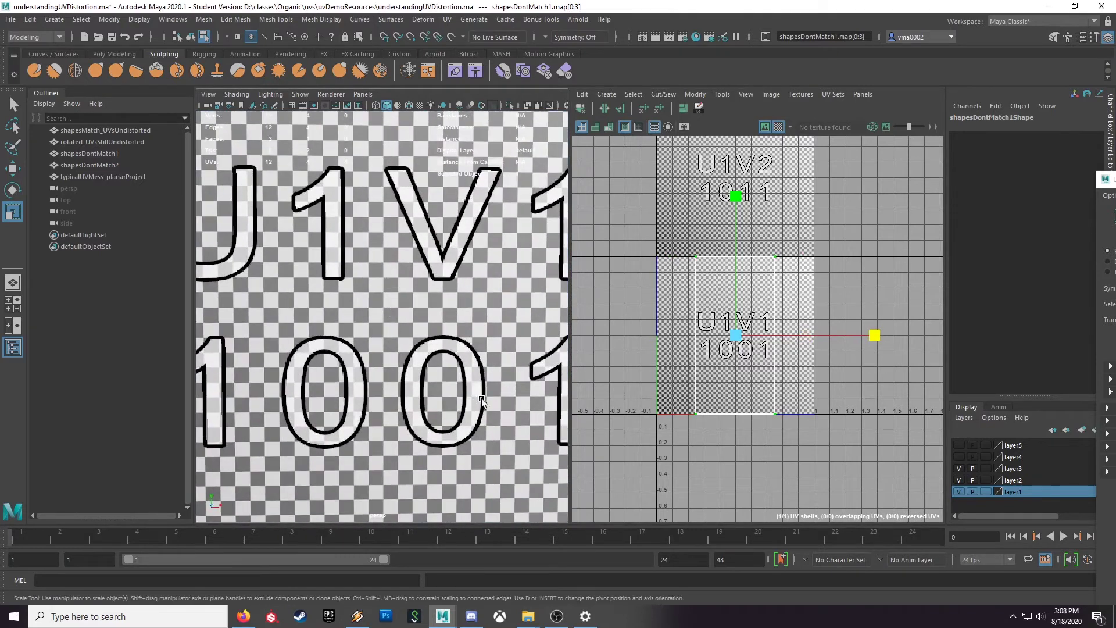
pyautogui.scroll(-10, 482, 399)
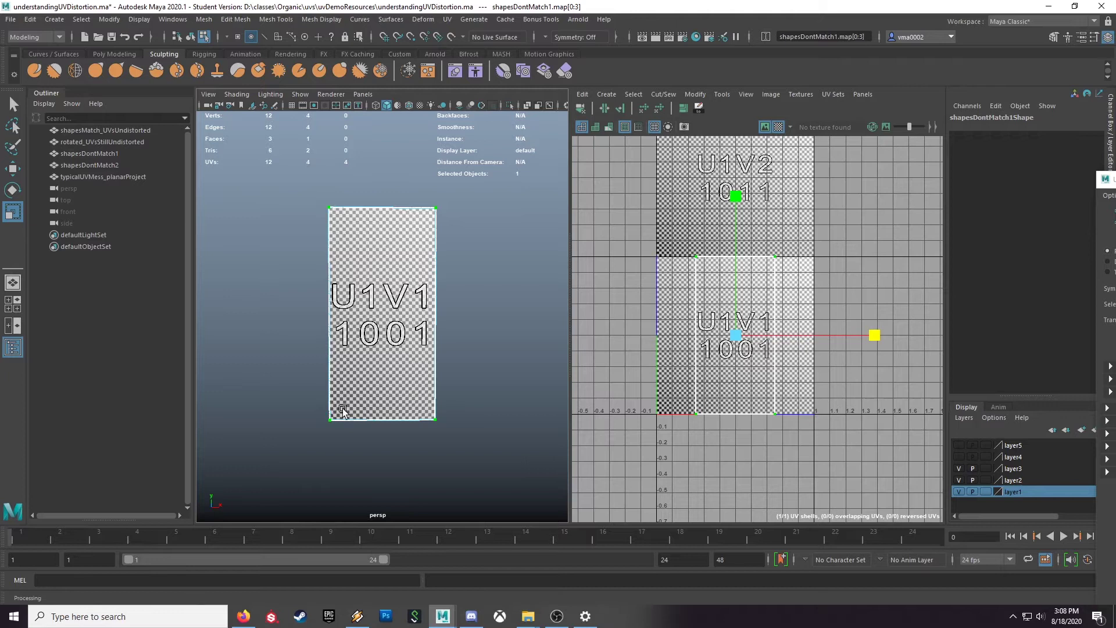
# Make layer4 visible, return to object mode, and select the slanted diamond plane shapesDontMatch2 to inspect its stretched checker texture.
pyautogui.click(959, 457)
pyautogui.click(1024, 459)
pyautogui.scroll(-3, 396, 417)
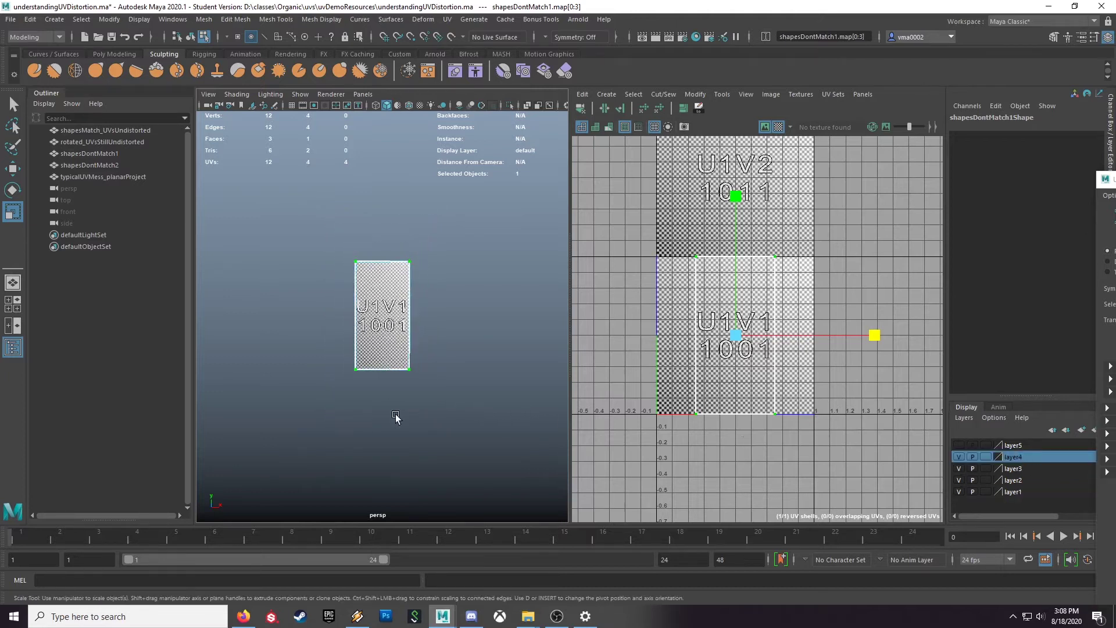
pyautogui.keyDown('alt'); pyautogui.moveTo(420, 414); pyautogui.dragTo(337, 366); pyautogui.keyUp('alt')
pyautogui.keyDown('alt'); pyautogui.moveTo(337, 366); pyautogui.dragTo(526, 417, button='right'); pyautogui.keyUp('alt')
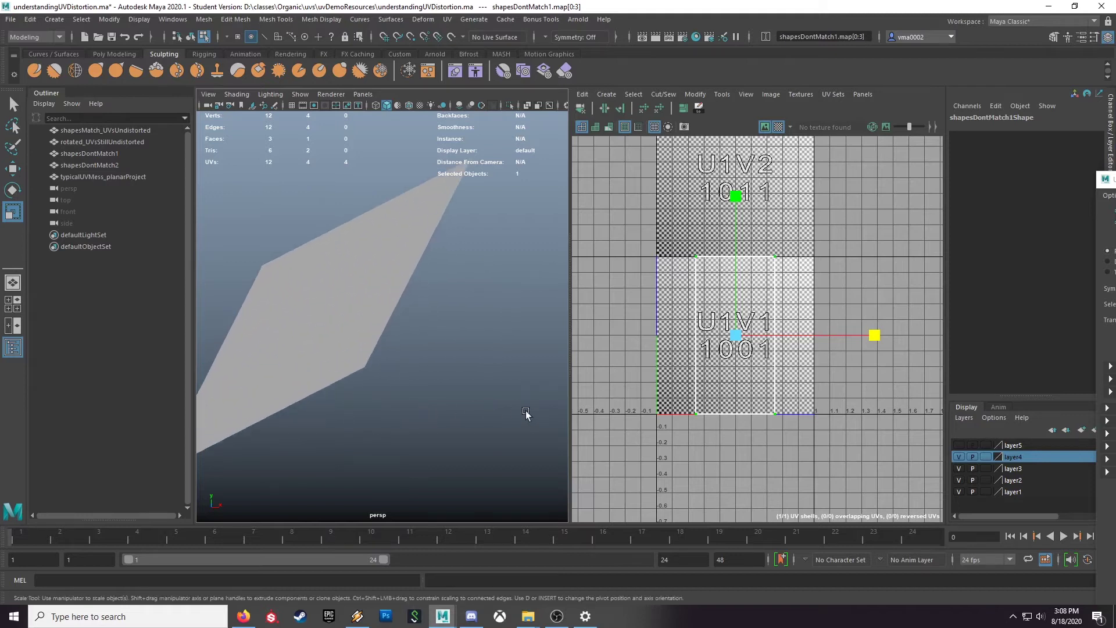
pyautogui.click(387, 389)
pyautogui.keyDown('alt'); pyautogui.moveTo(387, 390); pyautogui.dragTo(436, 386, button='middle'); pyautogui.keyUp('alt')
pyautogui.click(382, 347)
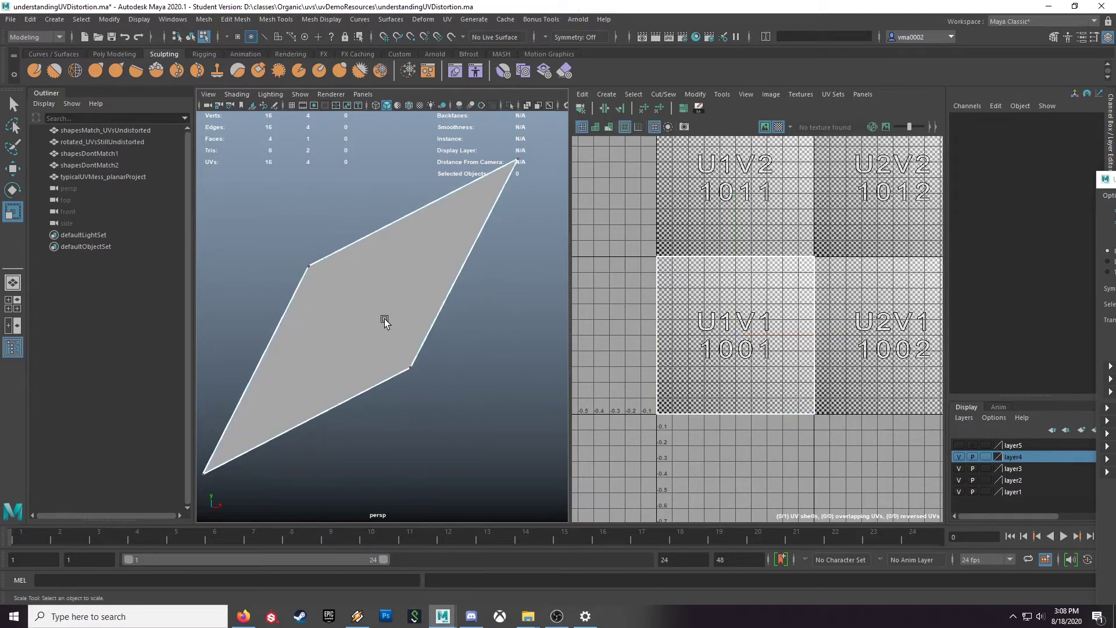
pyautogui.press('F8')
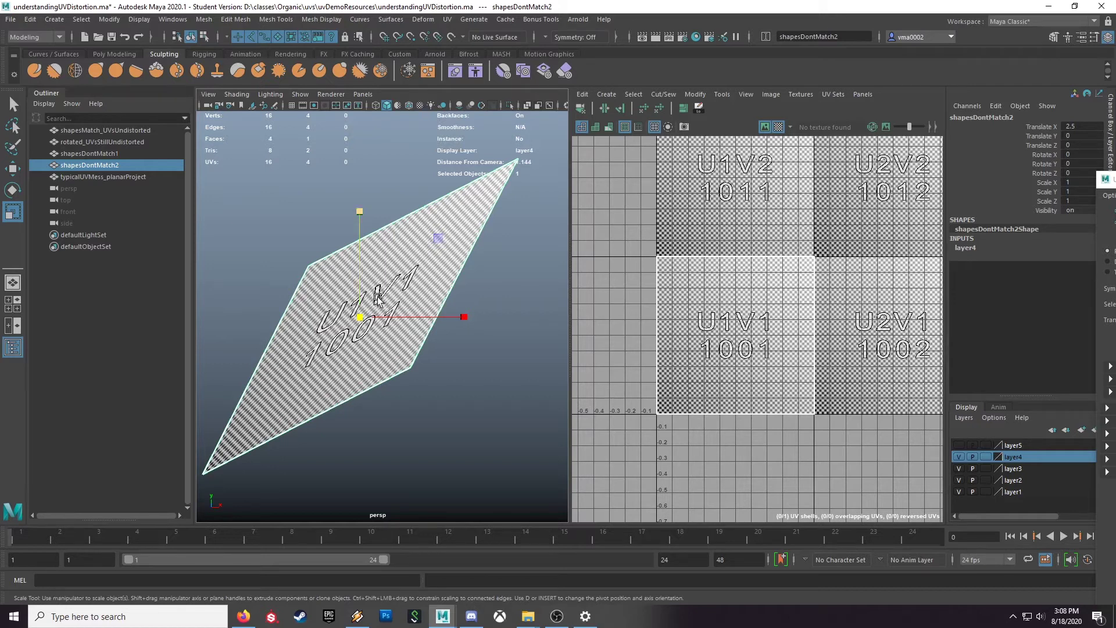
pyautogui.keyDown('alt'); pyautogui.moveTo(337, 406); pyautogui.dragTo(467, 404, button='right'); pyautogui.keyUp('alt')
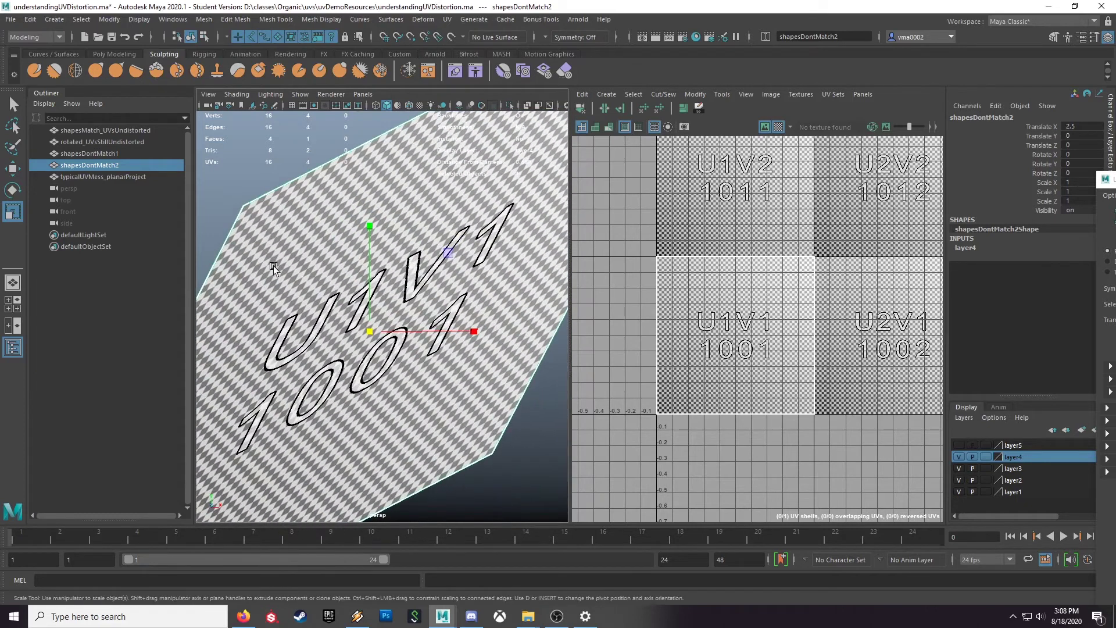
pyautogui.keyDown('alt'); pyautogui.moveTo(377, 378); pyautogui.dragTo(385, 399, button='right'); pyautogui.keyUp('alt')
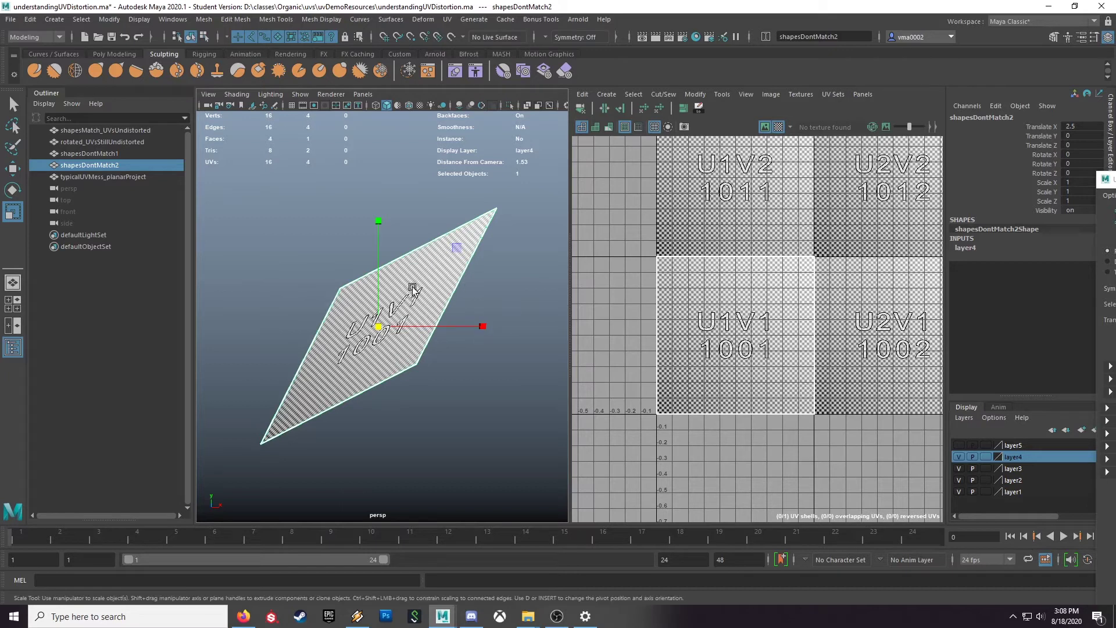
# Try moving the upper-left UV of the slanted diamond's shell diagonally inward to about U 0.3, V 0.7.
pyautogui.click(698, 265)
pyautogui.moveTo(663, 258); pyautogui.dragTo(689, 282, button='right')
pyautogui.moveTo(688, 282); pyautogui.dragTo(689, 284)
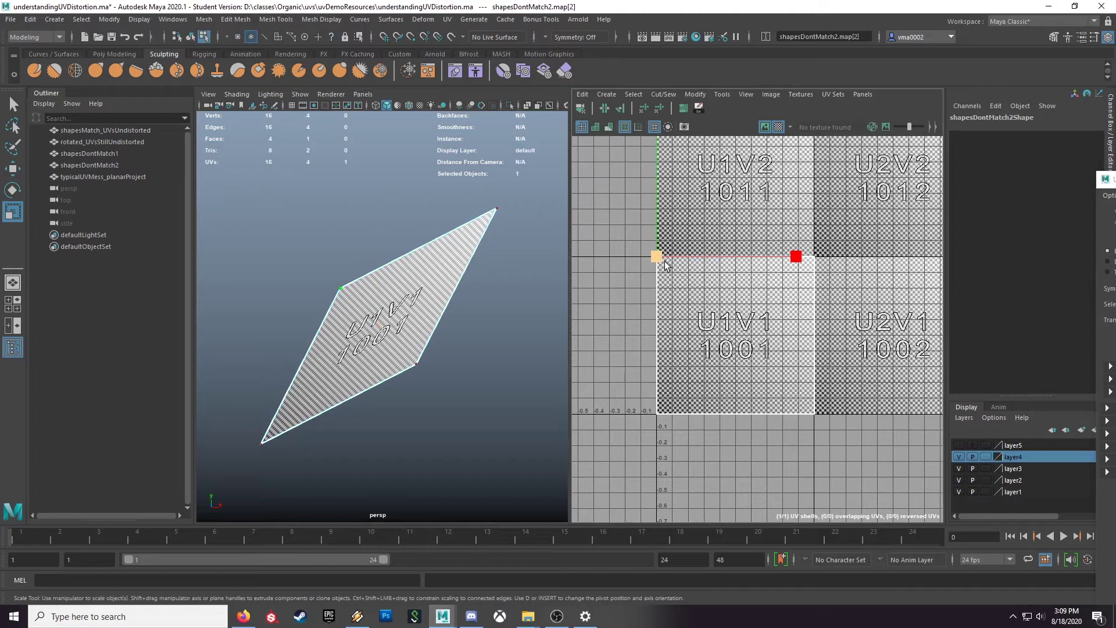
pyautogui.press('w')
pyautogui.moveTo(664, 264); pyautogui.dragTo(665, 271)
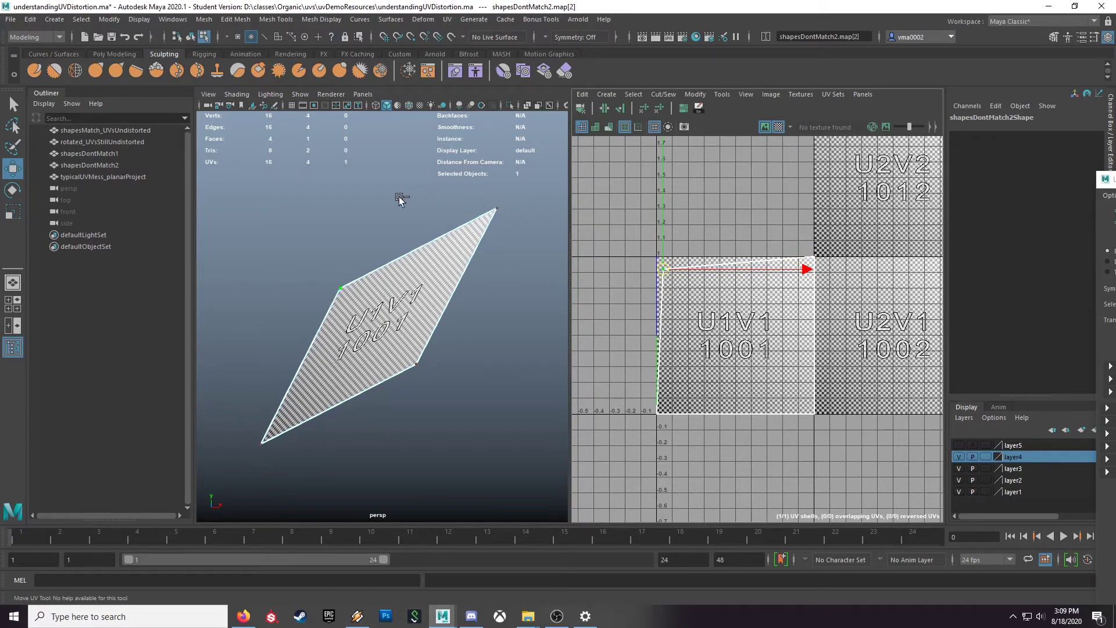
pyautogui.moveTo(664, 268); pyautogui.dragTo(707, 309)
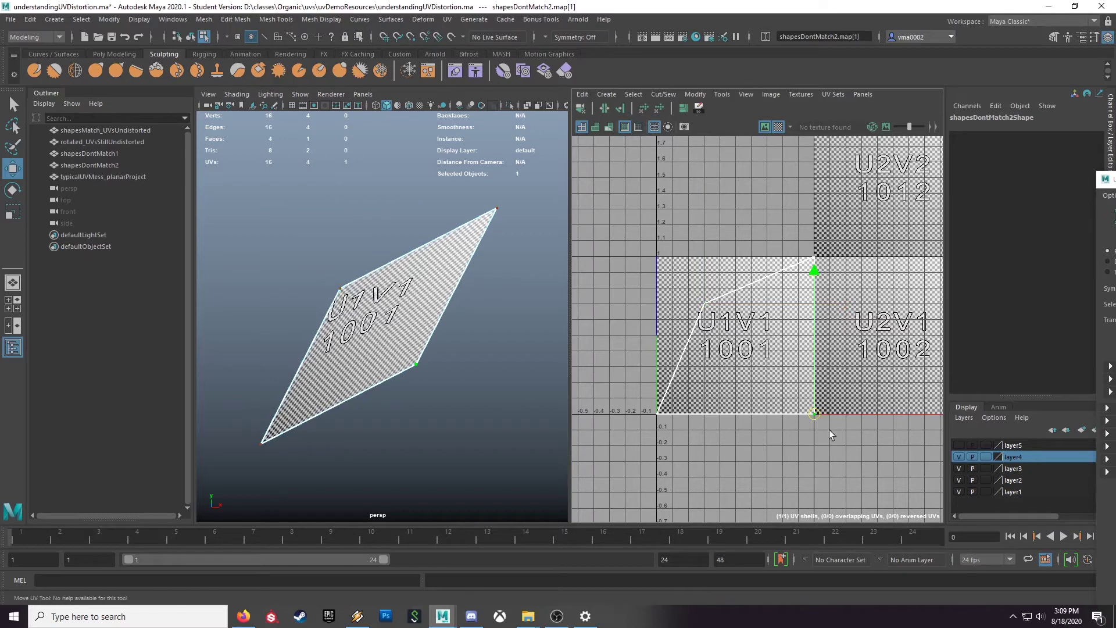
# Try moving the shell's lower-right UV inward to about U 0.7, V 0.3, inspect the checker, and undo both corners' moves.
pyautogui.moveTo(812, 410); pyautogui.dragTo(772, 367)
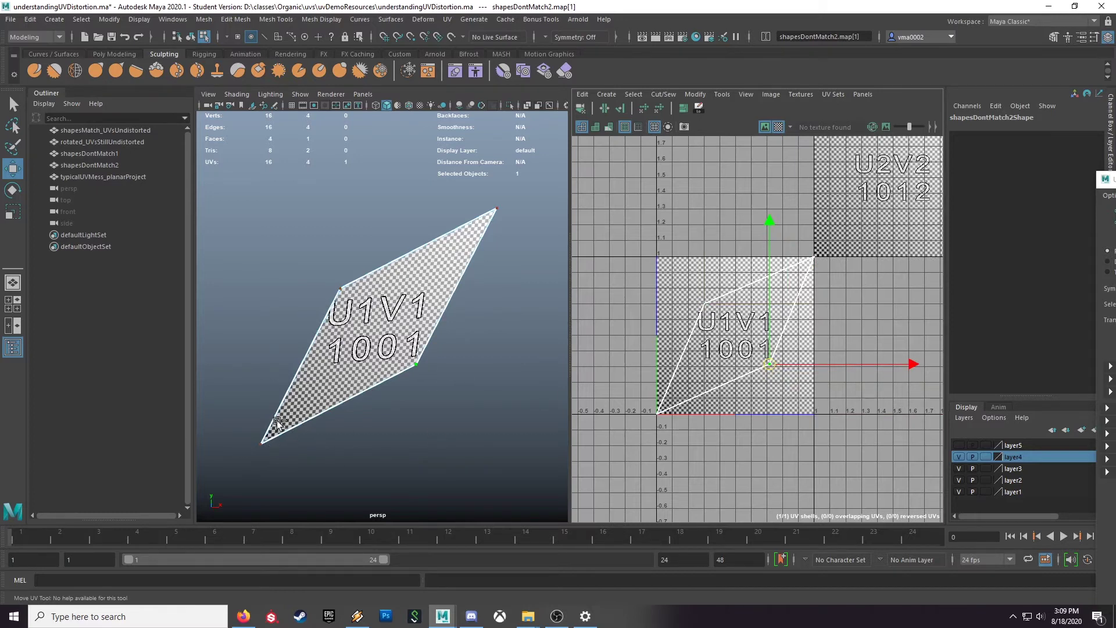
pyautogui.scroll(8, 432, 424)
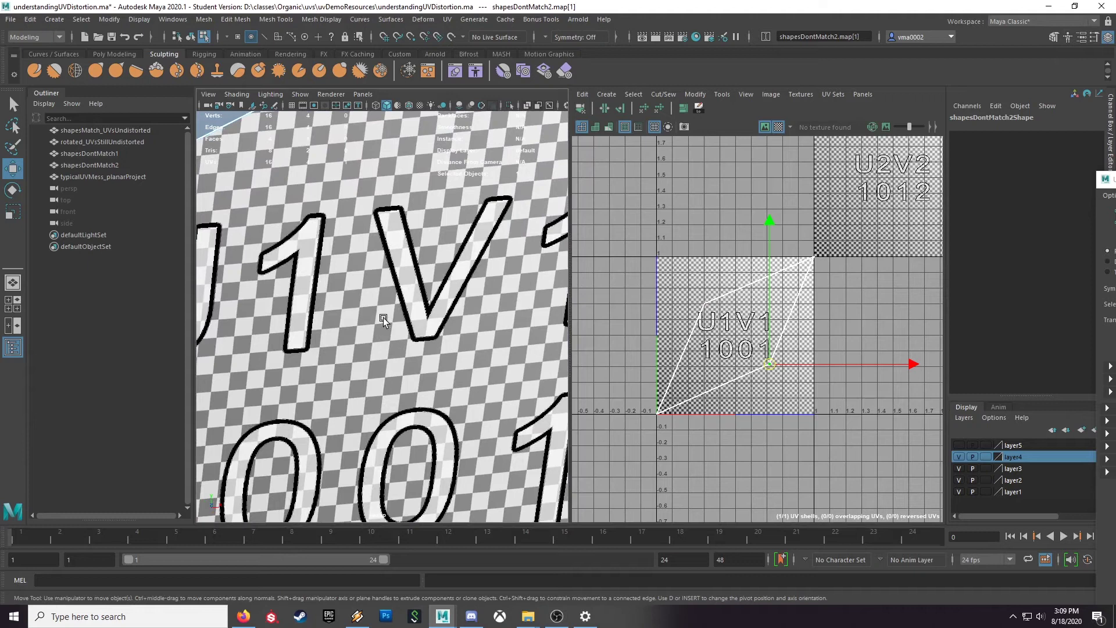
pyautogui.keyDown('alt'); pyautogui.moveTo(453, 395); pyautogui.dragTo(349, 388, button='right'); pyautogui.keyUp('alt')
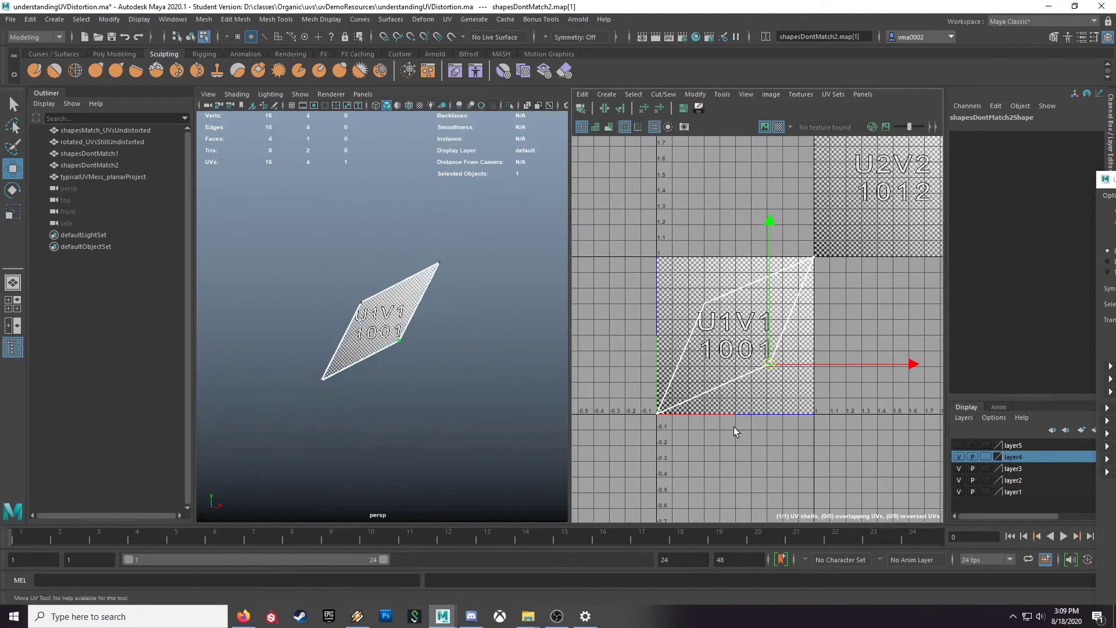
pyautogui.hotkey('ctrl', 'z')
pyautogui.hotkey('ctrl', 'z')
pyautogui.hotkey('ctrl', 'z')
pyautogui.hotkey('ctrl', 'z')
# Scale the shell's upper-left and lower-right UVs together toward its centre, to roughly a third of their spacing, forming a slanted diamond.
pyautogui.press('r')
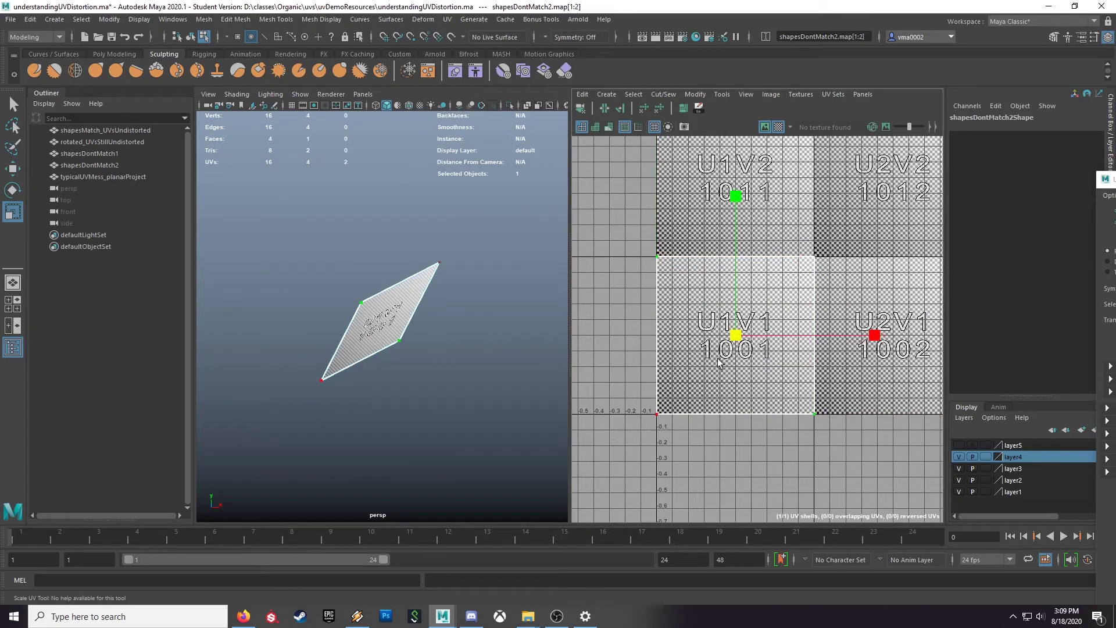
pyautogui.moveTo(735, 335); pyautogui.dragTo(674, 330)
pyautogui.keyDown('alt'); pyautogui.moveTo(354, 357); pyautogui.dragTo(617, 382, button='right'); pyautogui.keyUp('alt')
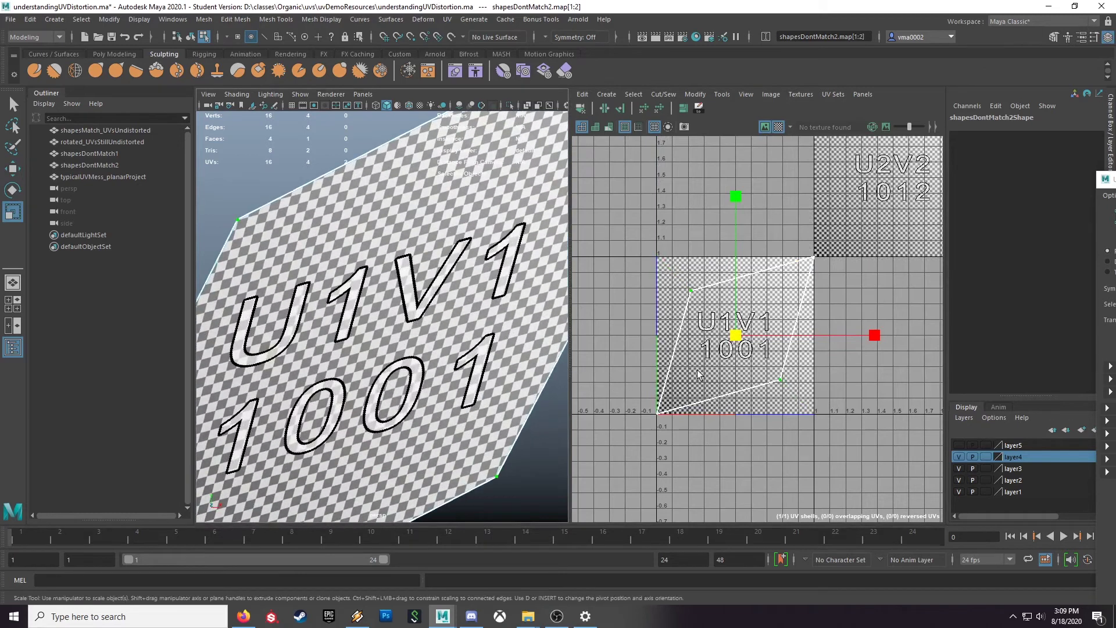
pyautogui.moveTo(736, 336); pyautogui.dragTo(682, 334)
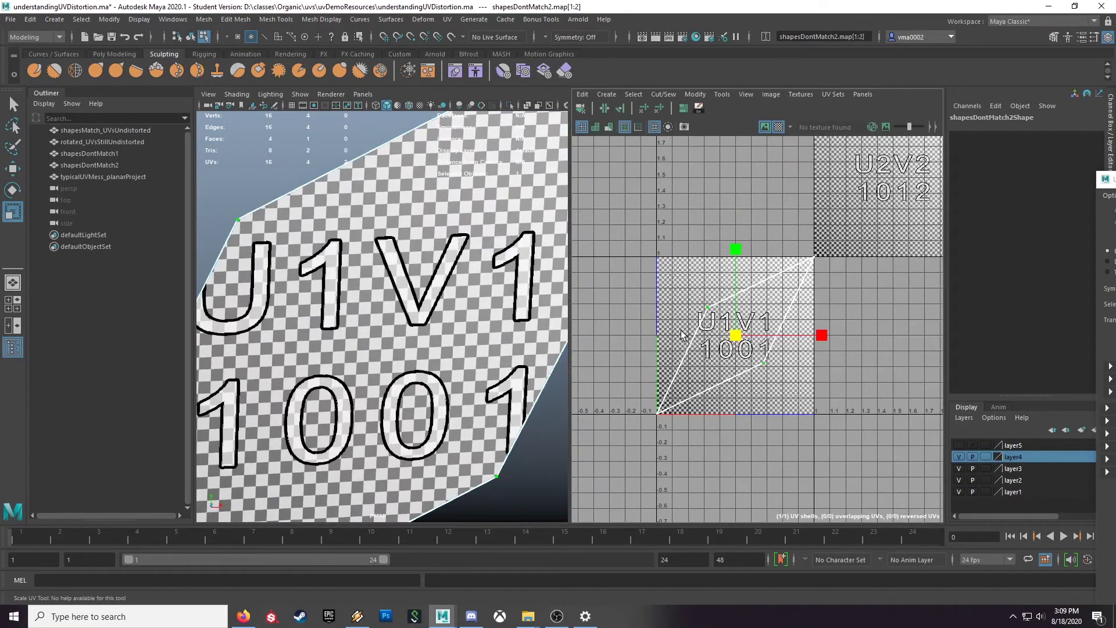
pyautogui.moveTo(682, 335); pyautogui.dragTo(683, 334)
pyautogui.keyDown('alt'); pyautogui.moveTo(419, 397); pyautogui.dragTo(299, 388, button='right'); pyautogui.keyUp('alt')
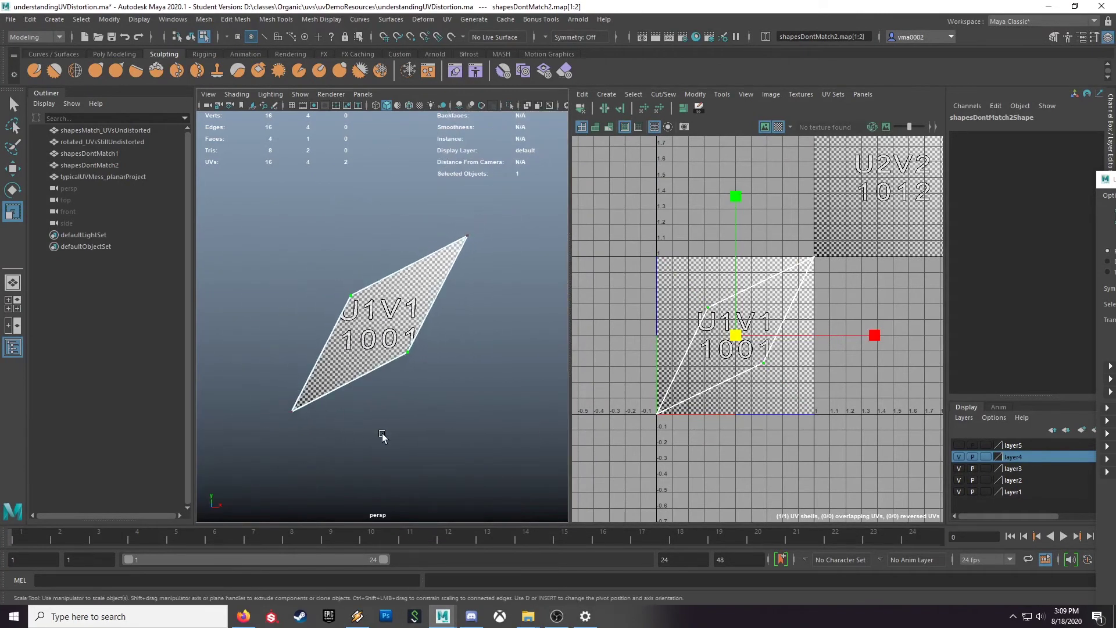
# Fine-tune the scale of the two opposite corner UVs while checking the squareness of the checker pattern up close.
pyautogui.keyDown('alt'); pyautogui.moveTo(366, 429); pyautogui.dragTo(437, 408, button='right'); pyautogui.keyUp('alt')
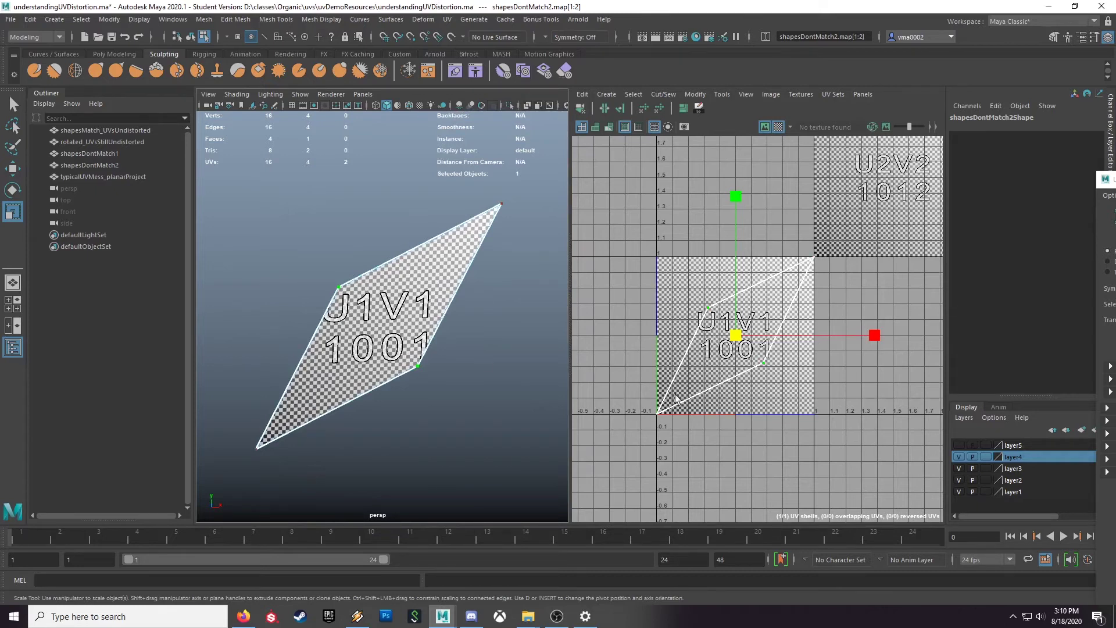
pyautogui.scroll(10, 466, 358)
pyautogui.scroll(4, 467, 358)
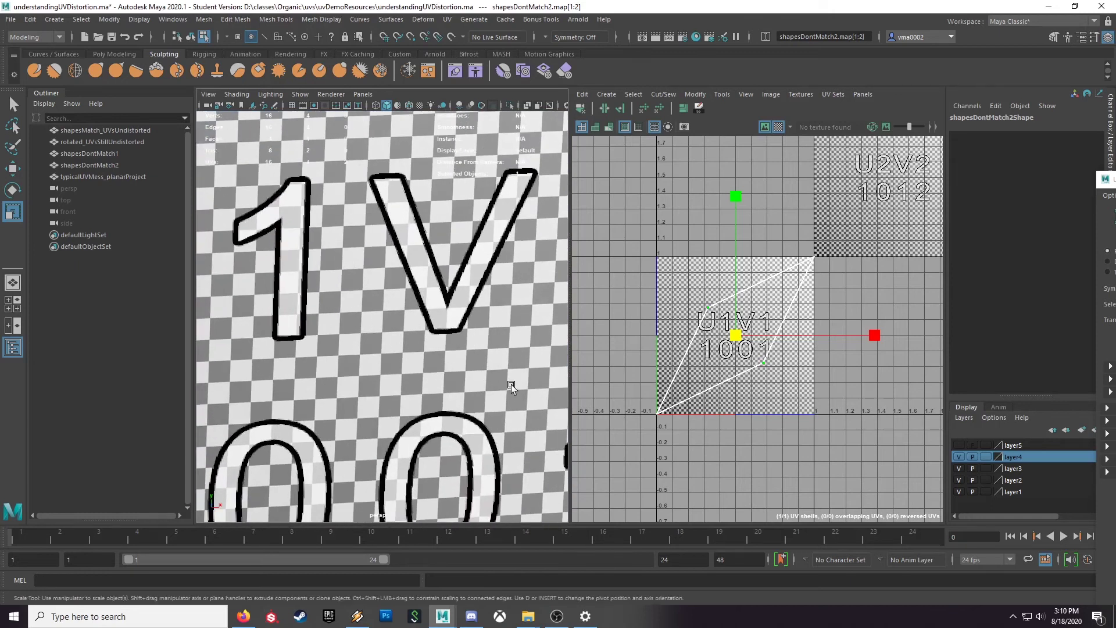
pyautogui.moveTo(736, 336); pyautogui.dragTo(736, 336)
pyautogui.scroll(-5, 413, 372)
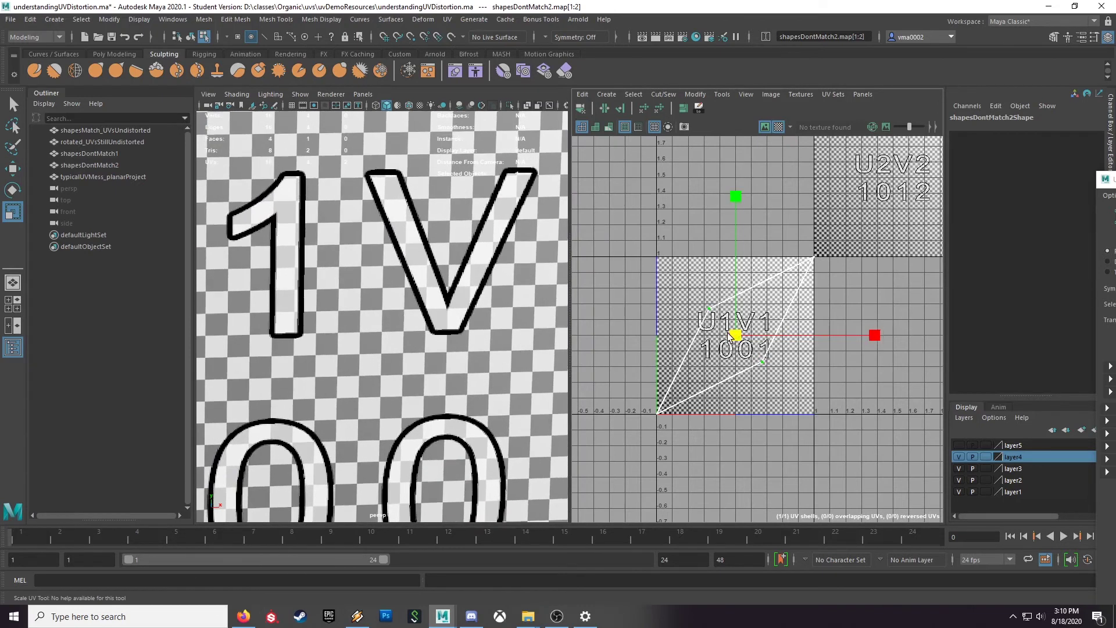
pyautogui.scroll(-6, 413, 372)
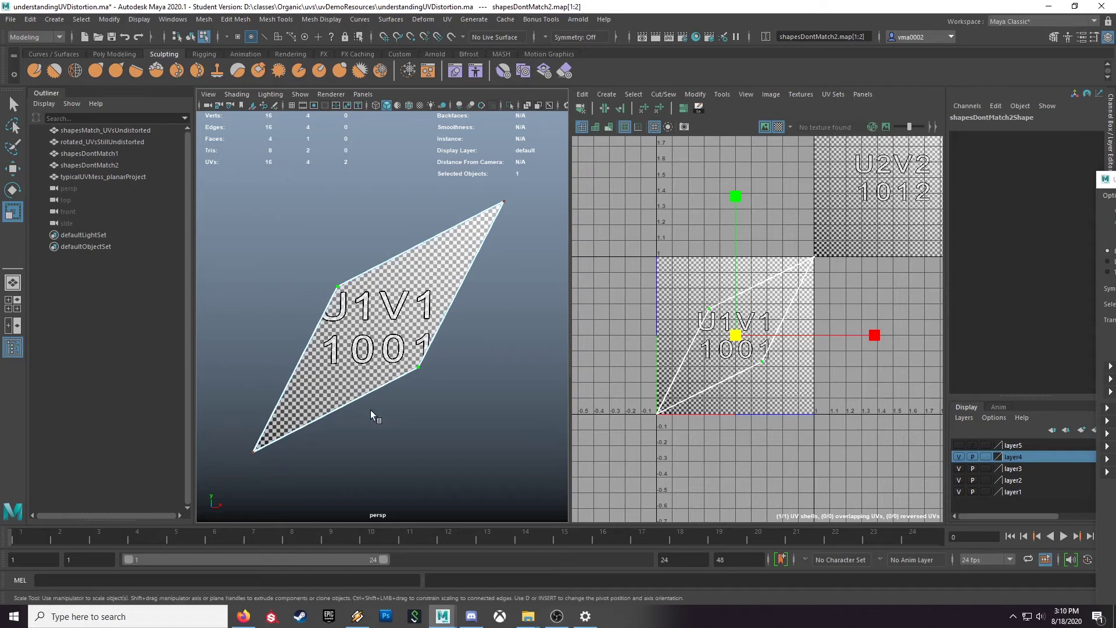
# Return to object mode, make layer5 visible, and select the narwhal model typicalUVMess_planarProject to examine its checker texture.
pyautogui.scroll(-6, 372, 410)
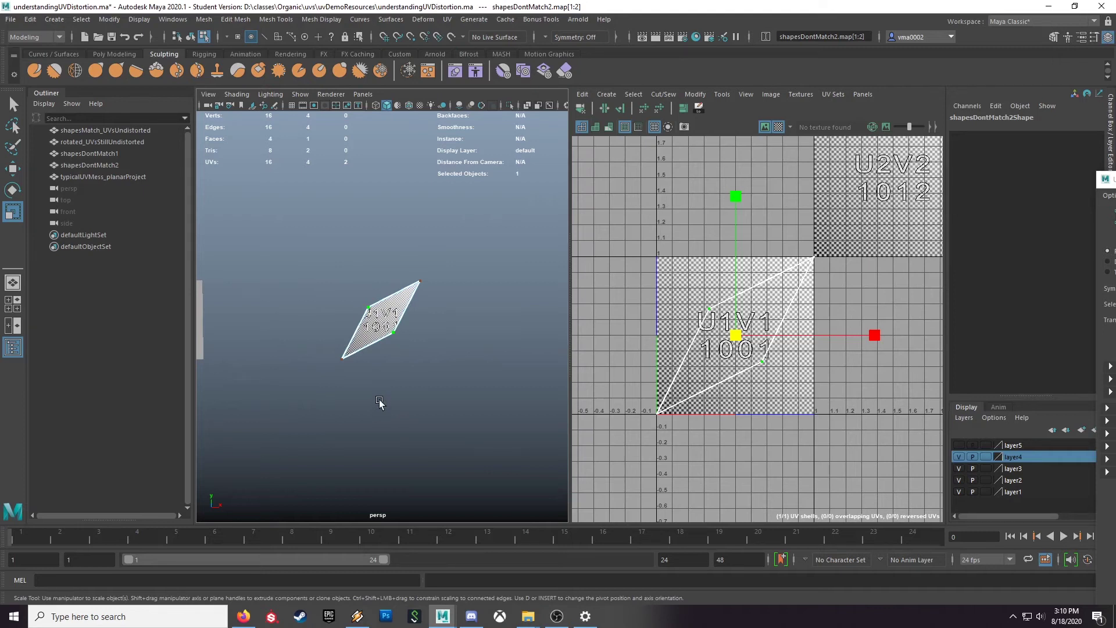
pyautogui.press('F8')
pyautogui.keyDown('alt'); pyautogui.moveTo(440, 396); pyautogui.dragTo(367, 398); pyautogui.keyUp('alt')
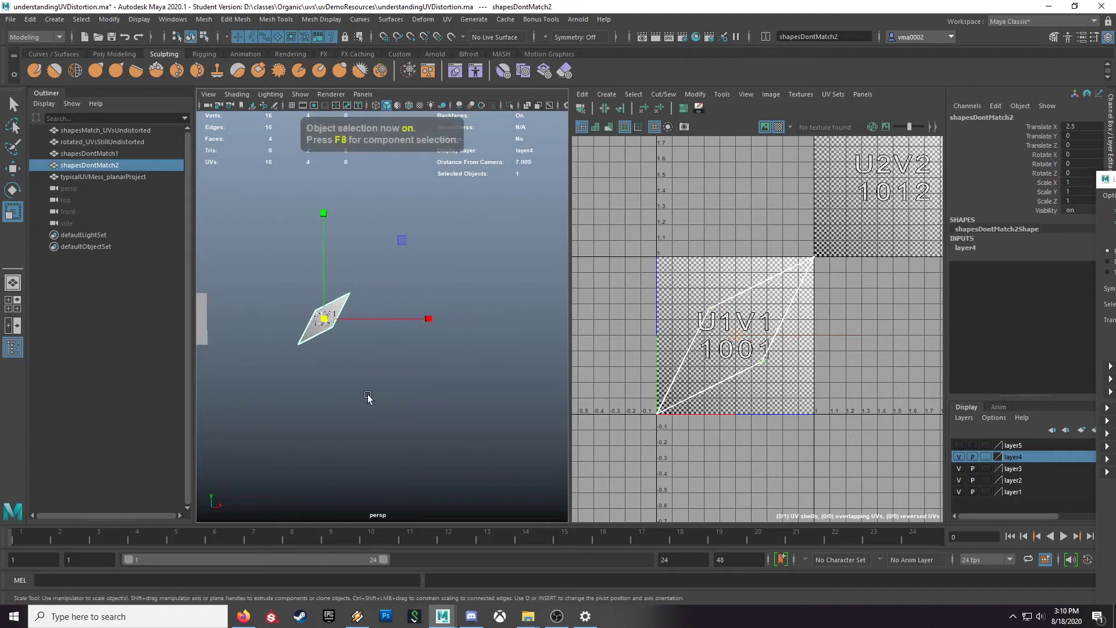
pyautogui.click(959, 445)
pyautogui.keyDown('alt'); pyautogui.moveTo(516, 403); pyautogui.dragTo(420, 389, button='middle'); pyautogui.keyUp('alt')
pyautogui.click(423, 359)
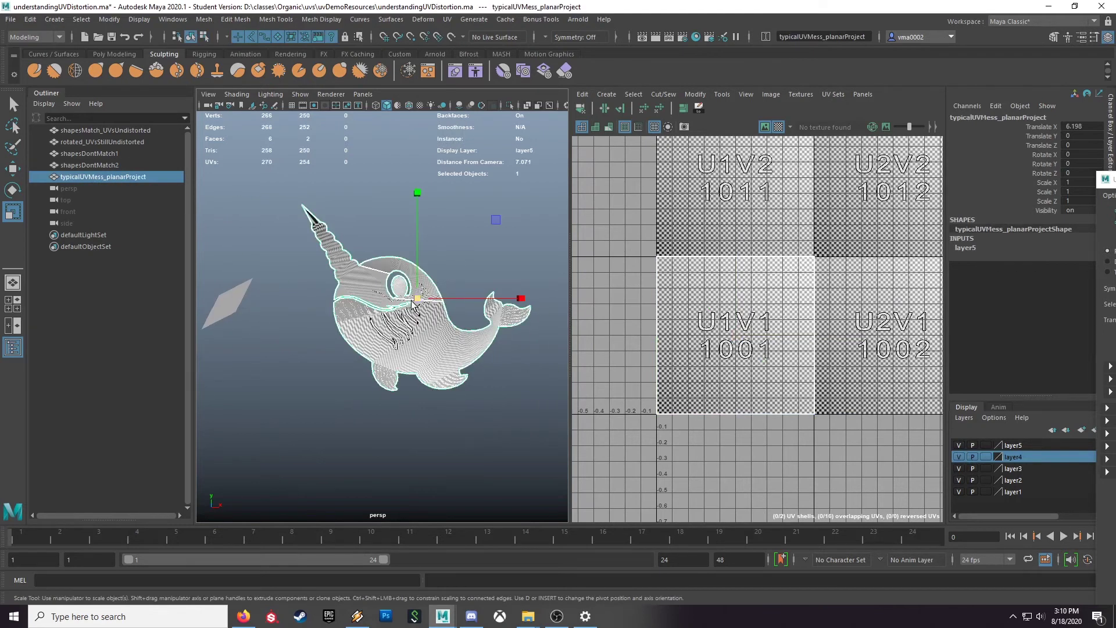
pyautogui.scroll(8, 287, 375)
pyautogui.keyDown('alt'); pyautogui.moveTo(407, 383); pyautogui.dragTo(384, 386); pyautogui.keyUp('alt')
pyautogui.scroll(-6, 442, 391)
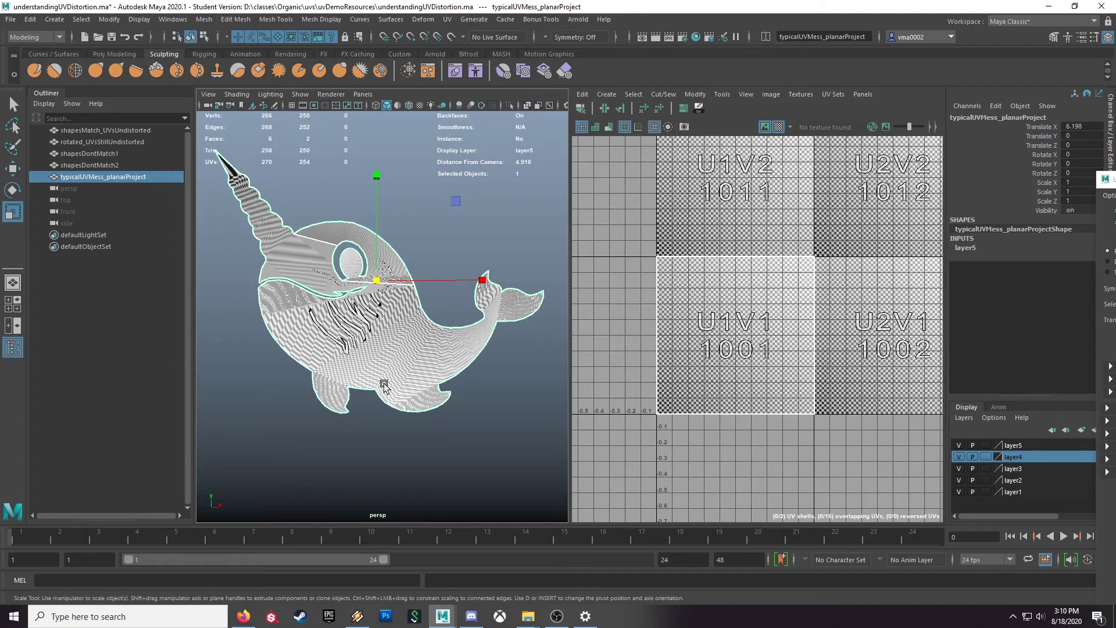
# Try moving individual UVs of the narwhal inward from the upper-right corner of UV tile 1001, and return to object mode.
pyautogui.rightClick(421, 307)
pyautogui.moveTo(420, 307); pyautogui.dragTo(337, 298, button='right')
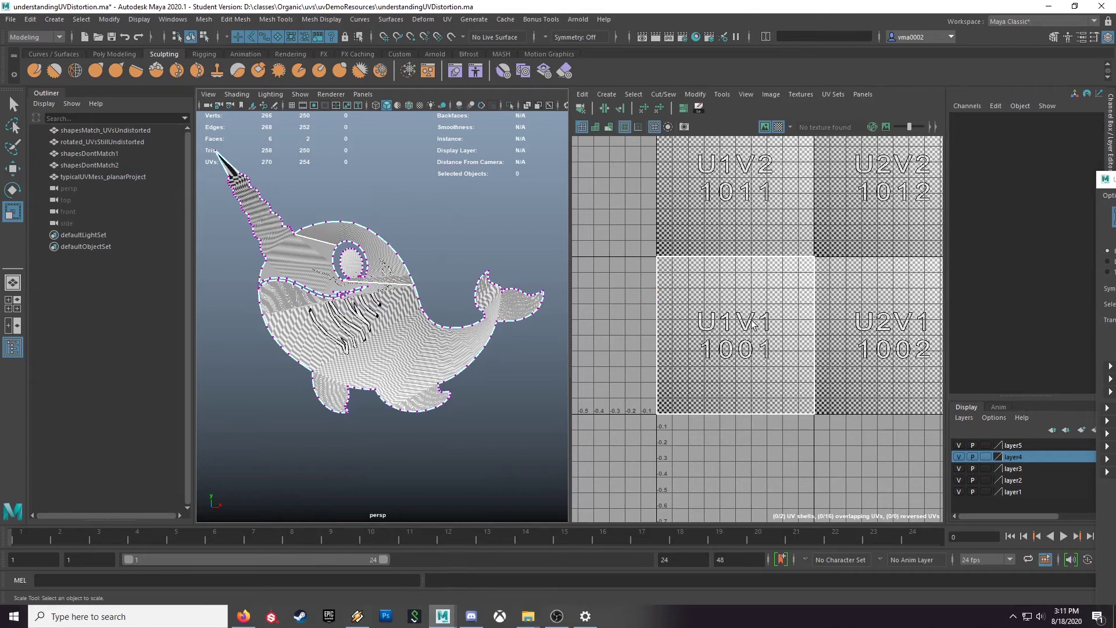
pyautogui.moveTo(750, 321); pyautogui.dragTo(817, 269, button='right')
pyautogui.click(816, 263)
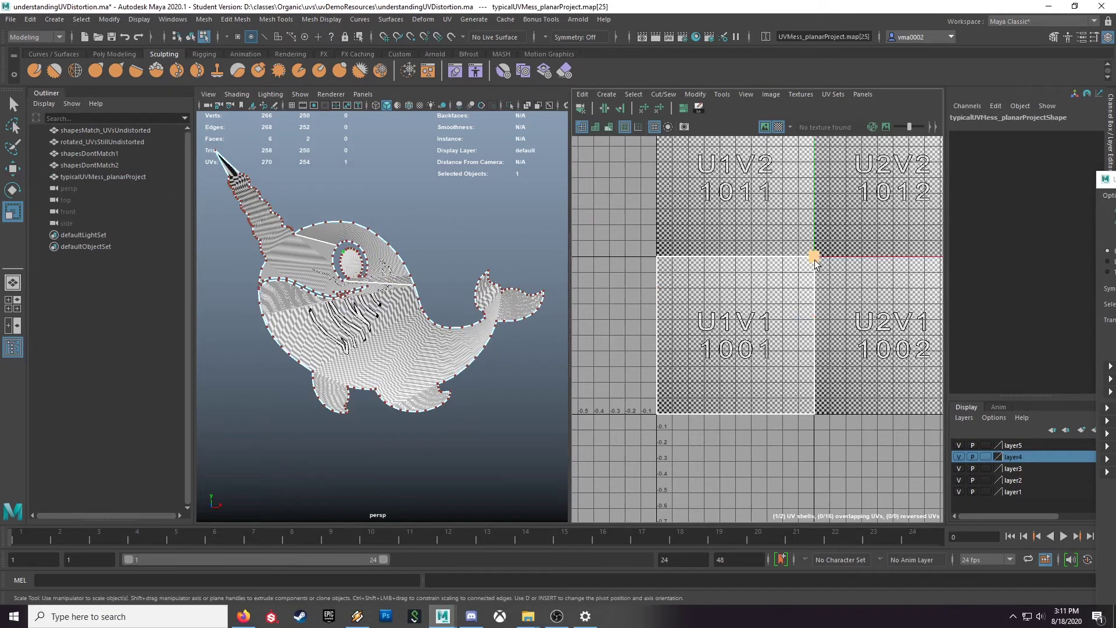
pyautogui.press('w')
pyautogui.moveTo(815, 264)
pyautogui.mouseDown()
pyautogui.moveTo(787, 291)
pyautogui.moveTo(814, 274)
pyautogui.mouseUp()
pyautogui.click(816, 272)
pyautogui.click(789, 285)
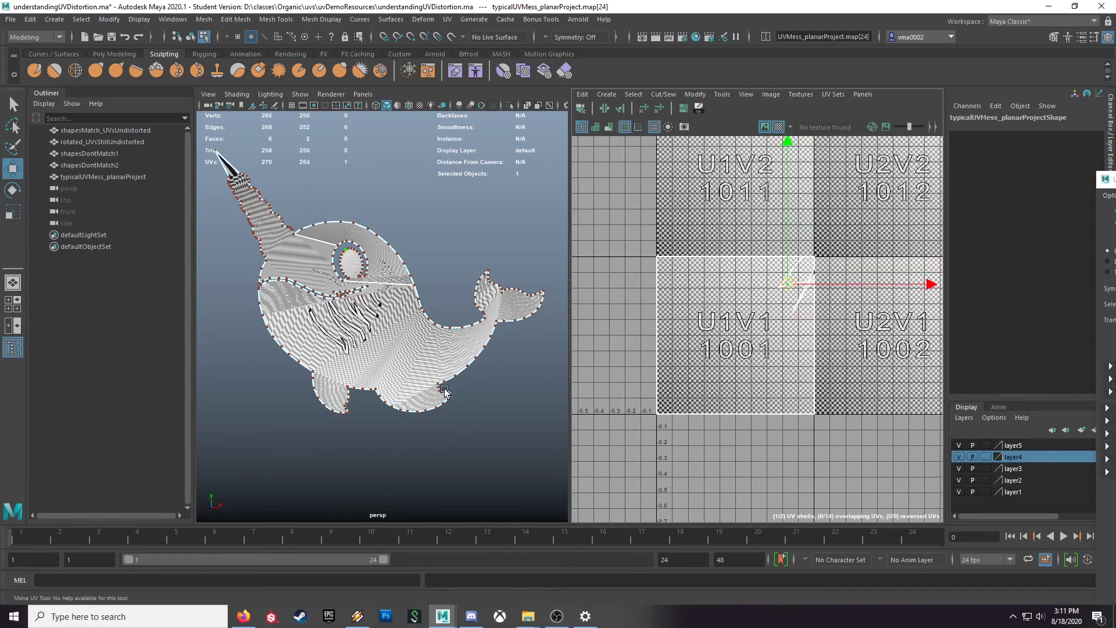
pyautogui.press('F8')
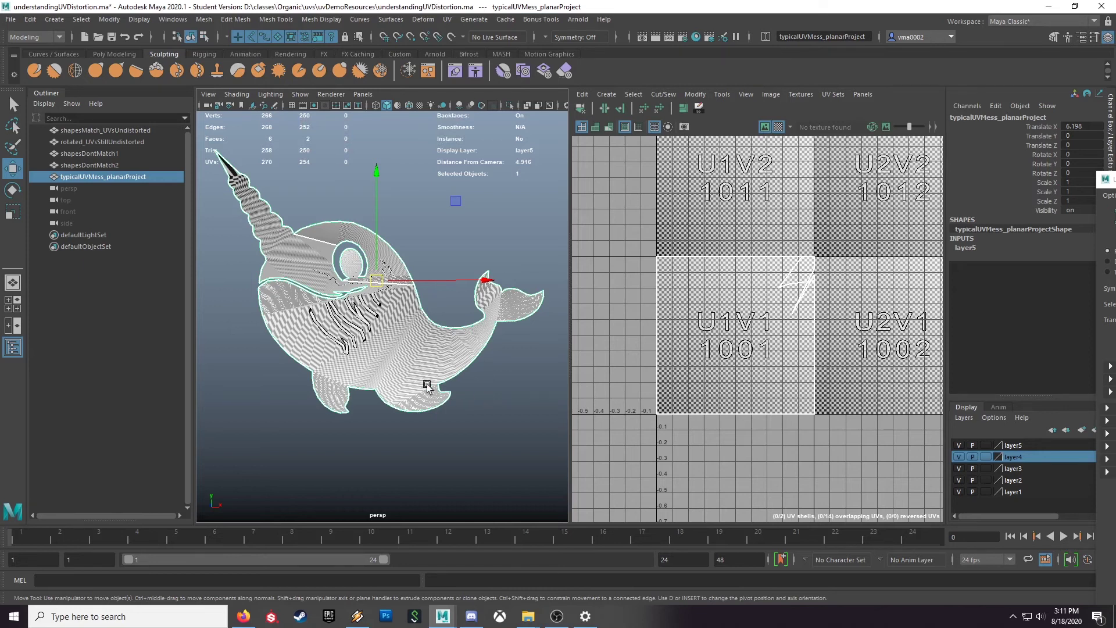
# Apply a planar UV projection to the narwhal from the Z axis, fitted to the bounding box and keeping the image width/height ratio.
pyautogui.keyDown('alt'); pyautogui.moveTo(466, 393); pyautogui.dragTo(402, 413); pyautogui.keyUp('alt')
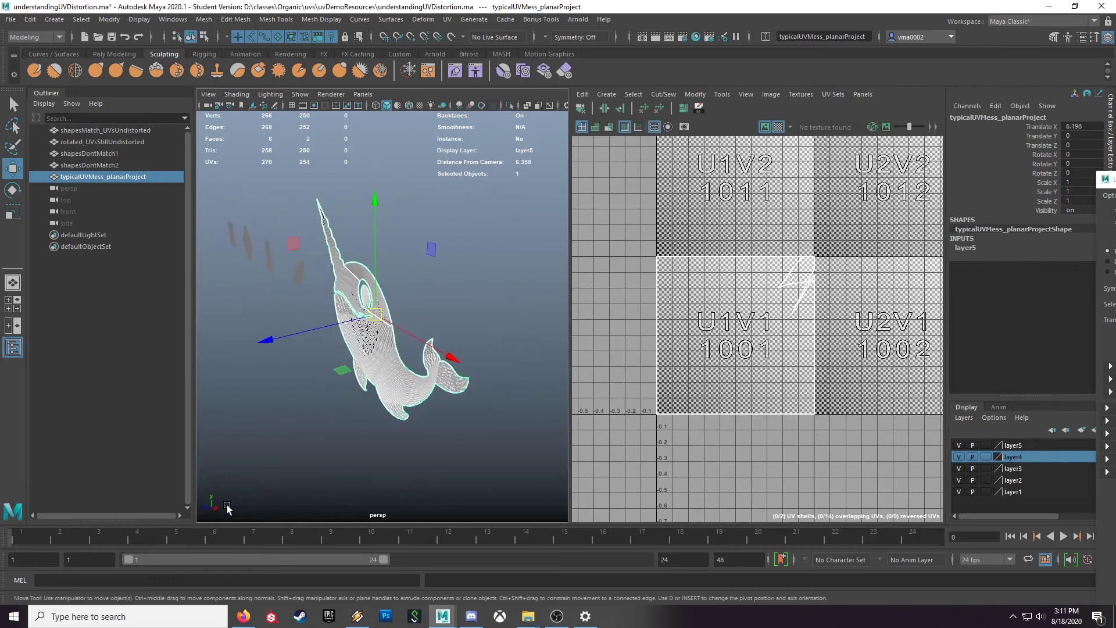
pyautogui.keyDown('alt'); pyautogui.moveTo(206, 512); pyautogui.dragTo(407, 145); pyautogui.keyUp('alt')
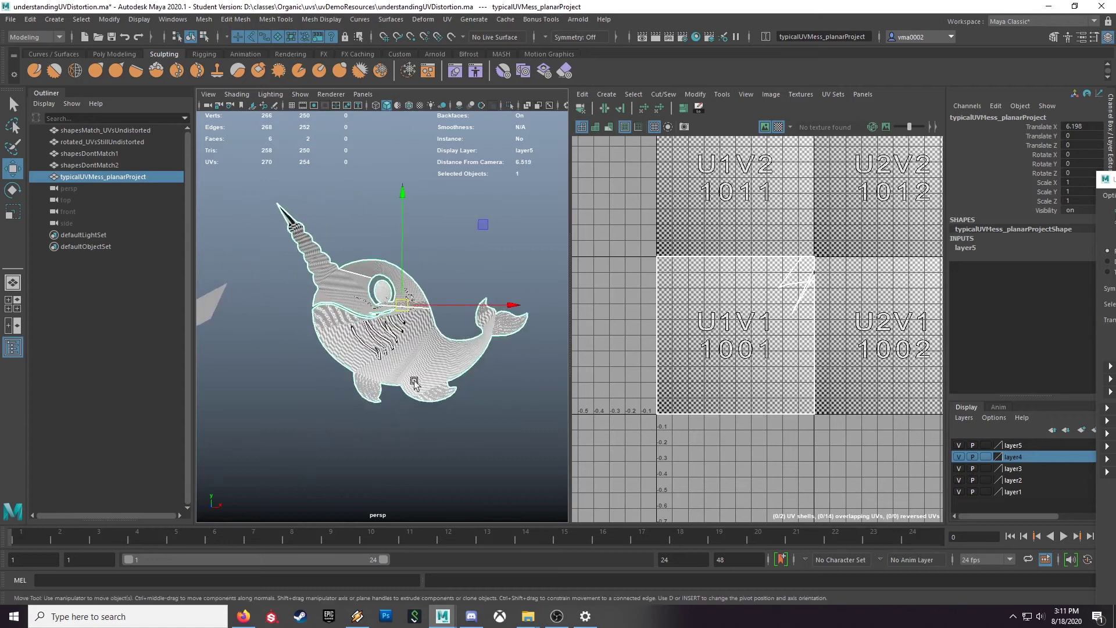
pyautogui.click(447, 19)
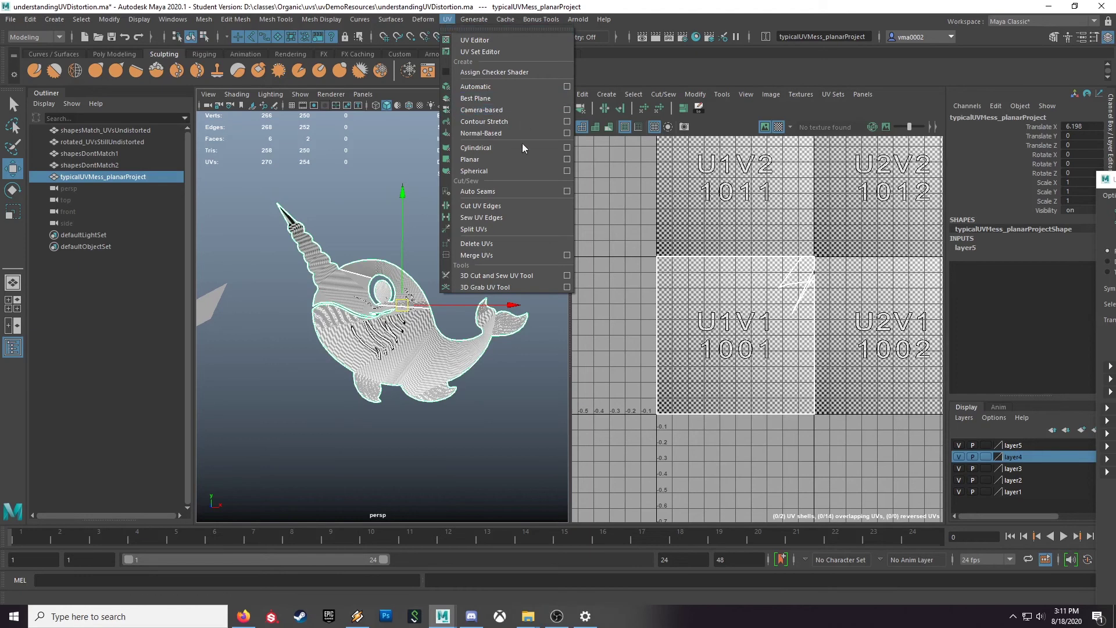
pyautogui.click(567, 159)
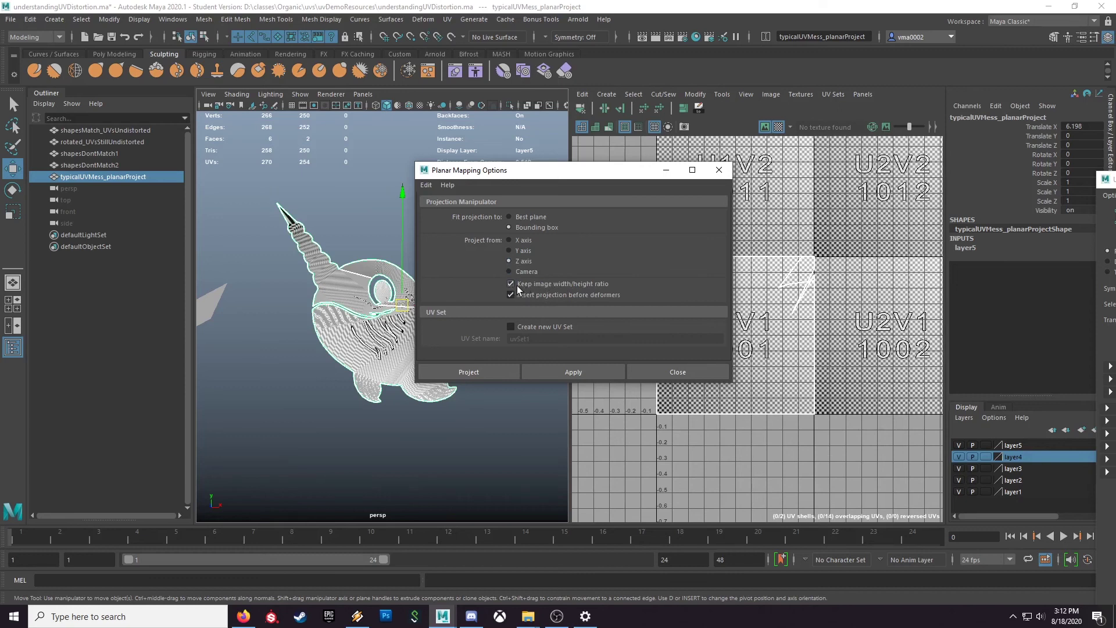
pyautogui.click(478, 375)
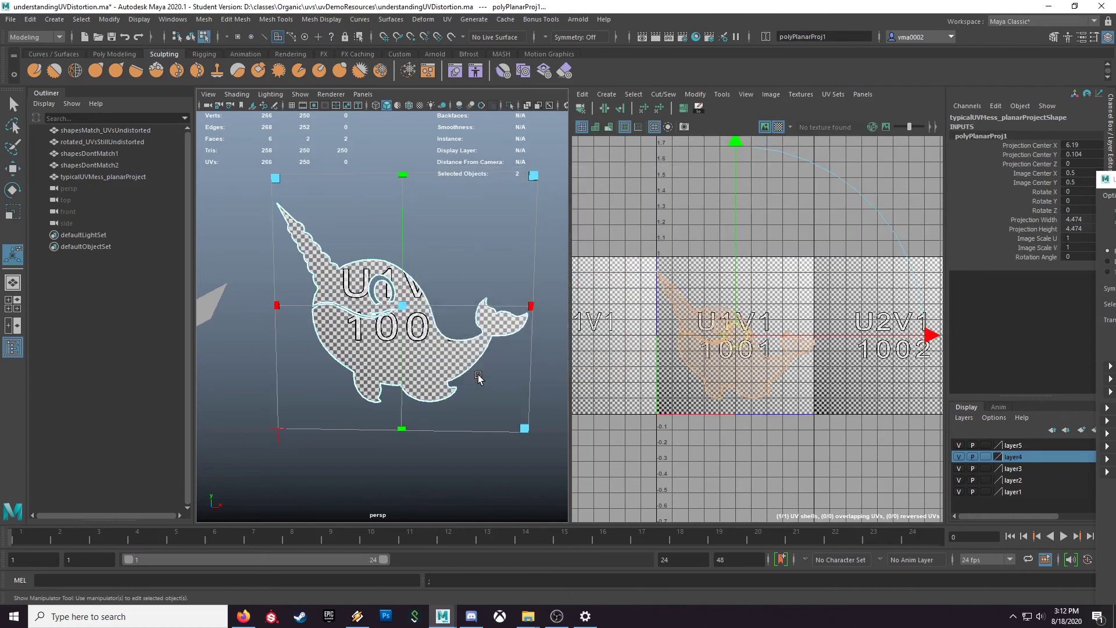
# Examine the projected checker texture on the narwhal from several angles and distances, and return to object mode with the Select tool.
pyautogui.keyDown('alt'); pyautogui.moveTo(468, 425); pyautogui.dragTo(550, 417); pyautogui.keyUp('alt')
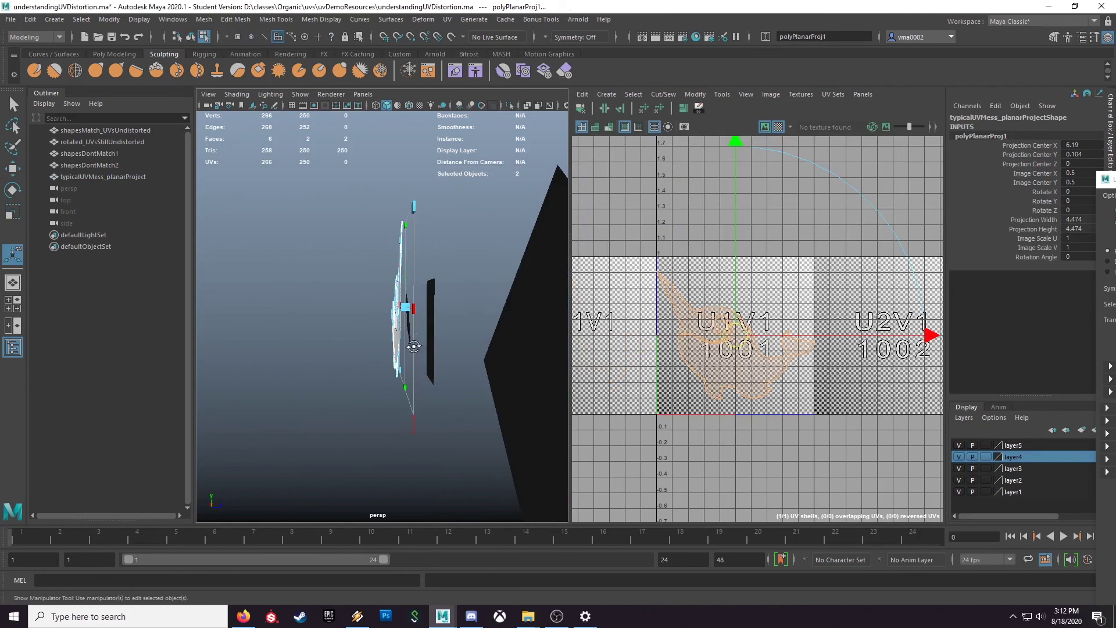
pyautogui.keyDown('alt'); pyautogui.moveTo(424, 349); pyautogui.dragTo(299, 349); pyautogui.keyUp('alt')
pyautogui.keyDown('alt'); pyautogui.moveTo(299, 349); pyautogui.dragTo(502, 399, button='right'); pyautogui.keyUp('alt')
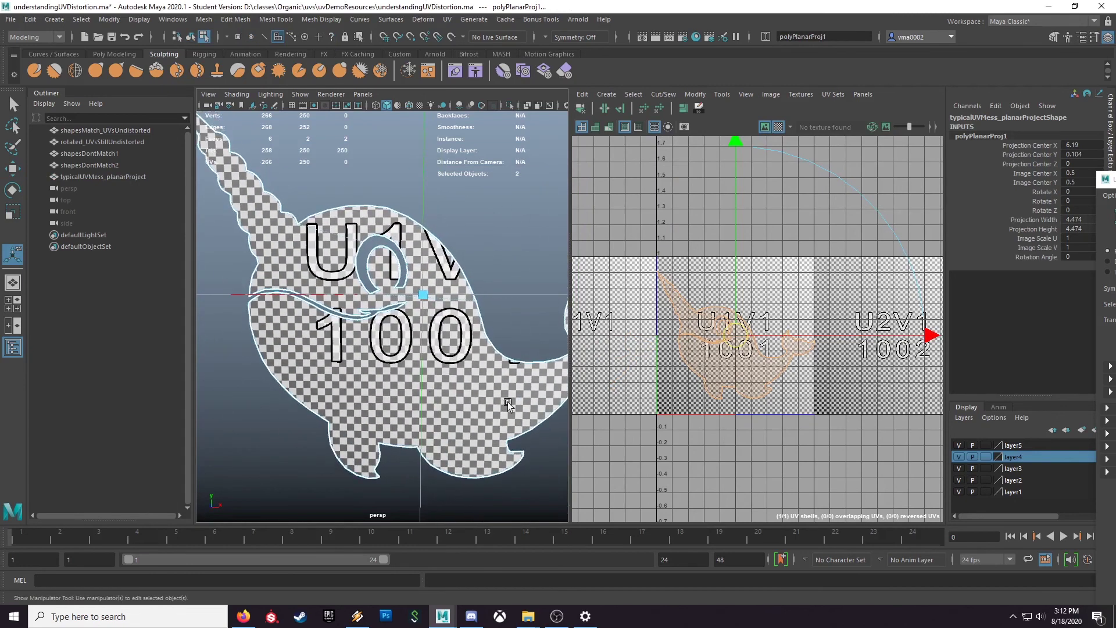
pyautogui.keyDown('alt'); pyautogui.moveTo(354, 347); pyautogui.dragTo(378, 349, button='right'); pyautogui.keyUp('alt')
pyautogui.keyDown('alt'); pyautogui.moveTo(378, 349); pyautogui.dragTo(409, 384); pyautogui.keyUp('alt')
pyautogui.keyDown('alt'); pyautogui.moveTo(391, 332); pyautogui.dragTo(482, 357); pyautogui.keyUp('alt')
pyautogui.keyDown('alt'); pyautogui.moveTo(311, 275); pyautogui.dragTo(365, 343); pyautogui.keyUp('alt')
pyautogui.keyDown('alt'); pyautogui.moveTo(365, 343); pyautogui.dragTo(401, 400, button='right'); pyautogui.keyUp('alt')
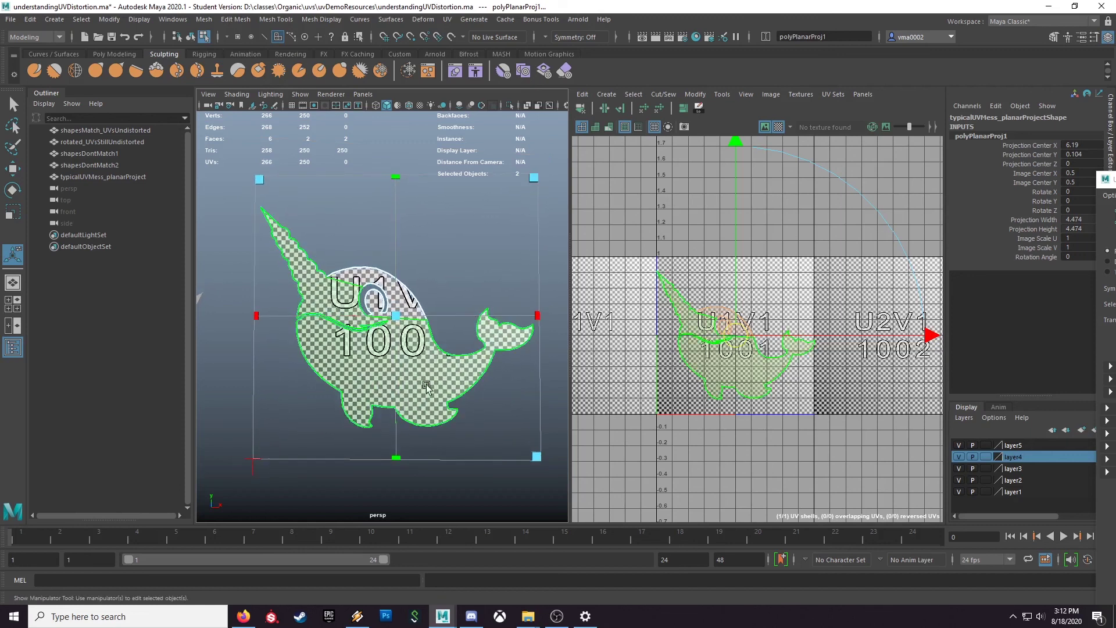
pyautogui.press('F8')
pyautogui.press('q')
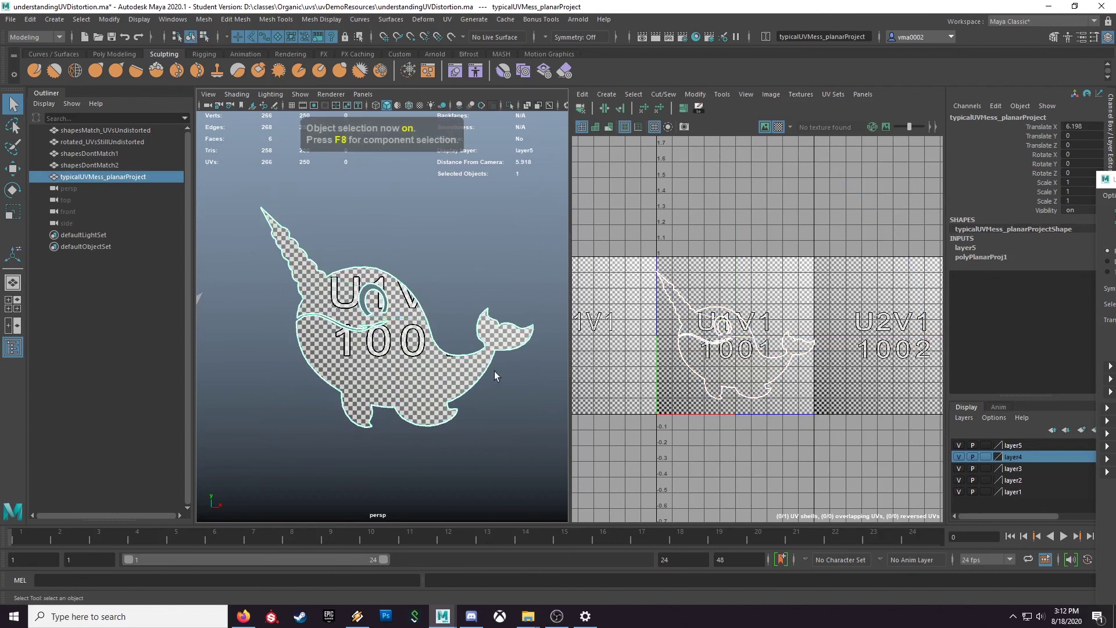